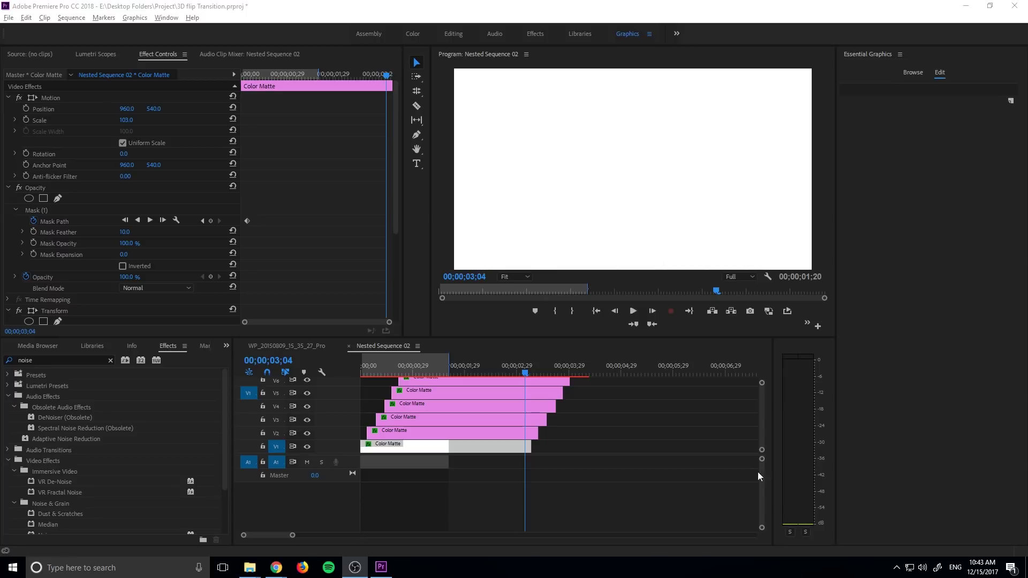
Step: Play the staggered matte wipe in Nested Sequence 02, then scrub WP_20150809 to just before the transition
click(362, 366)
key(space)
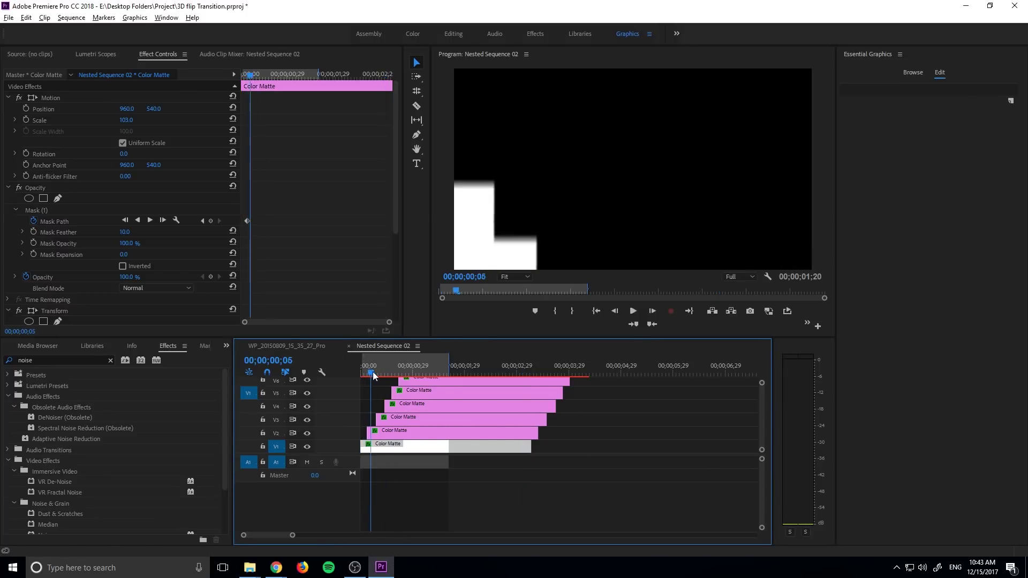
click(266, 346)
mouse_move(388, 370)
mouse_down()
mouse_move(498, 371)
mouse_move(393, 372)
mouse_up()
Step: Play the transition between the two clips in the WP_20150809 sequence
click(381, 346)
click(289, 346)
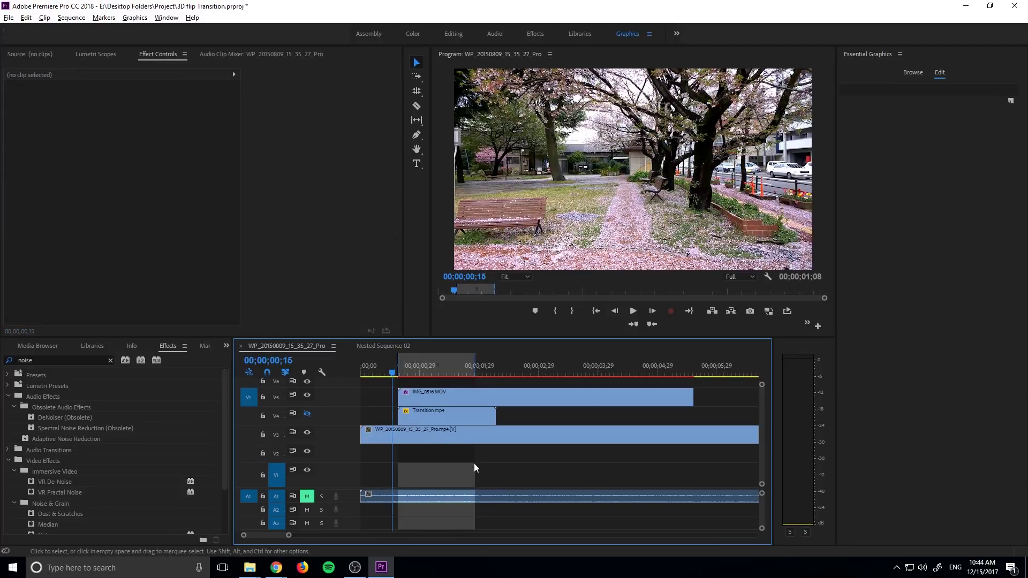
key(space)
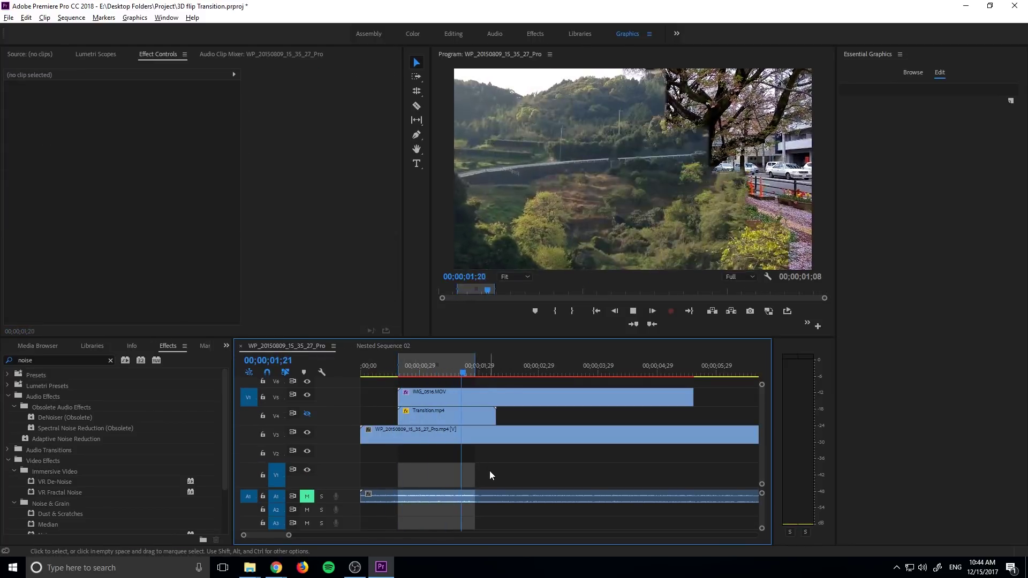
key(space)
Step: Check the Color Matte clips, then scrub mid-transition and select Transition.mp4 on V4
click(365, 347)
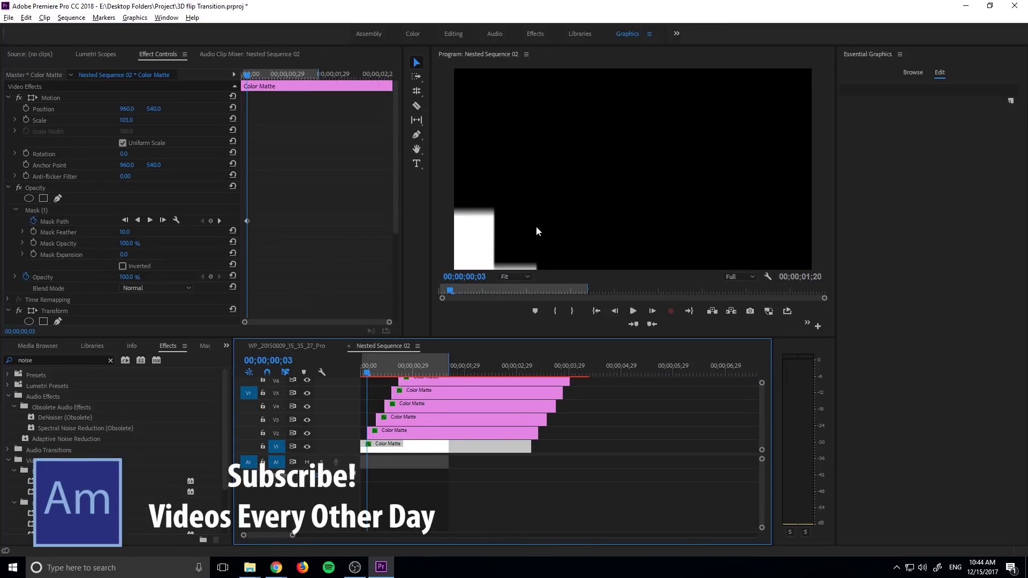
click(287, 346)
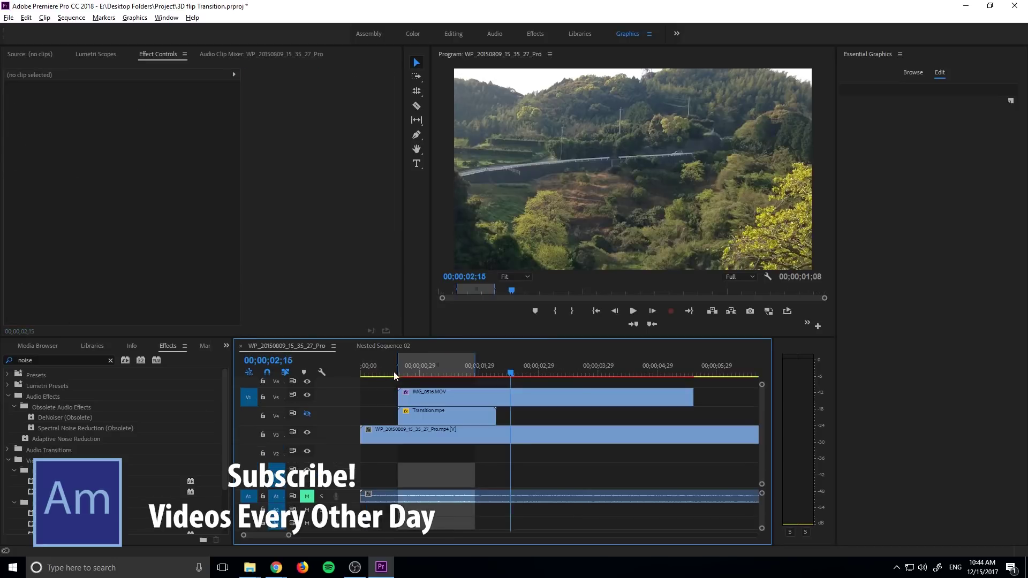
drag(415, 373, 477, 380)
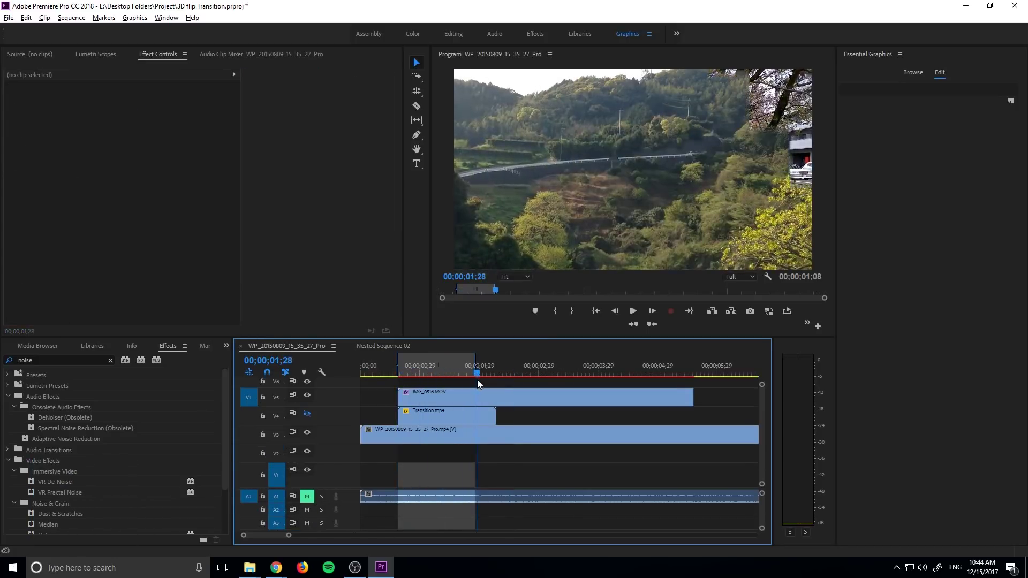
click(431, 413)
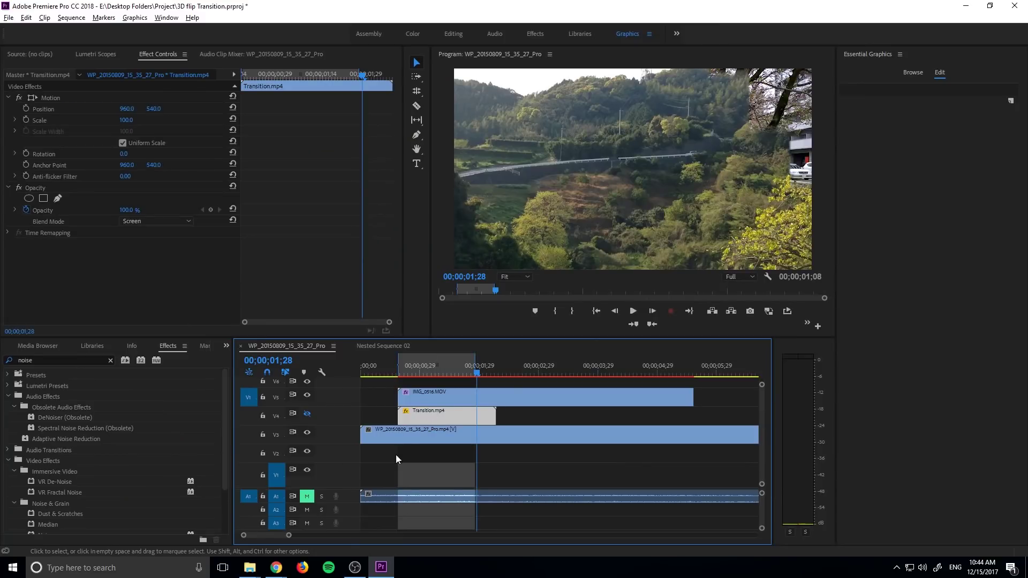
Step: Close both timelines and create Sequence 02 with the default ARRI 1080p 23.976 preset, playhead at zero
click(241, 347)
click(242, 346)
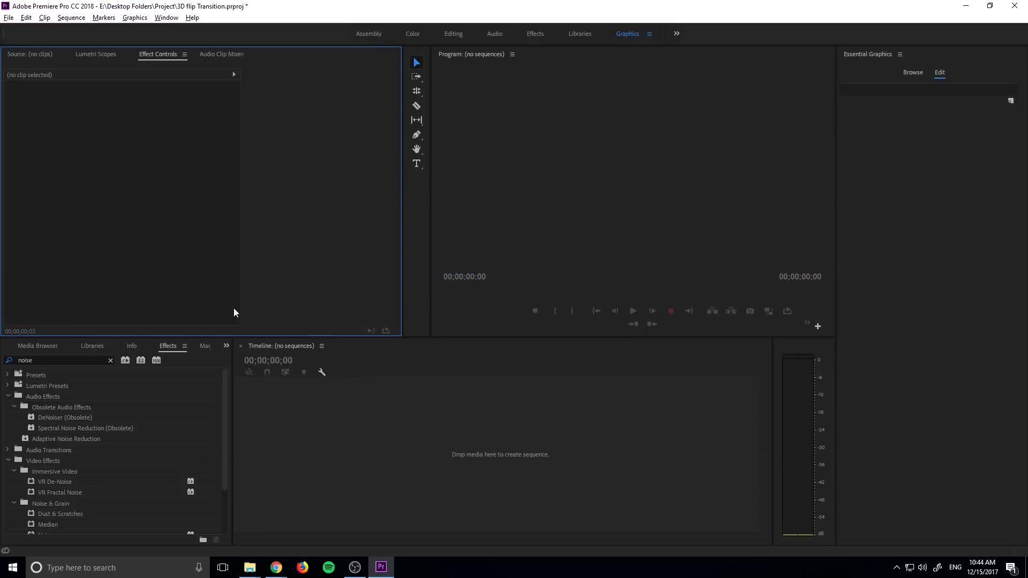
click(9, 18)
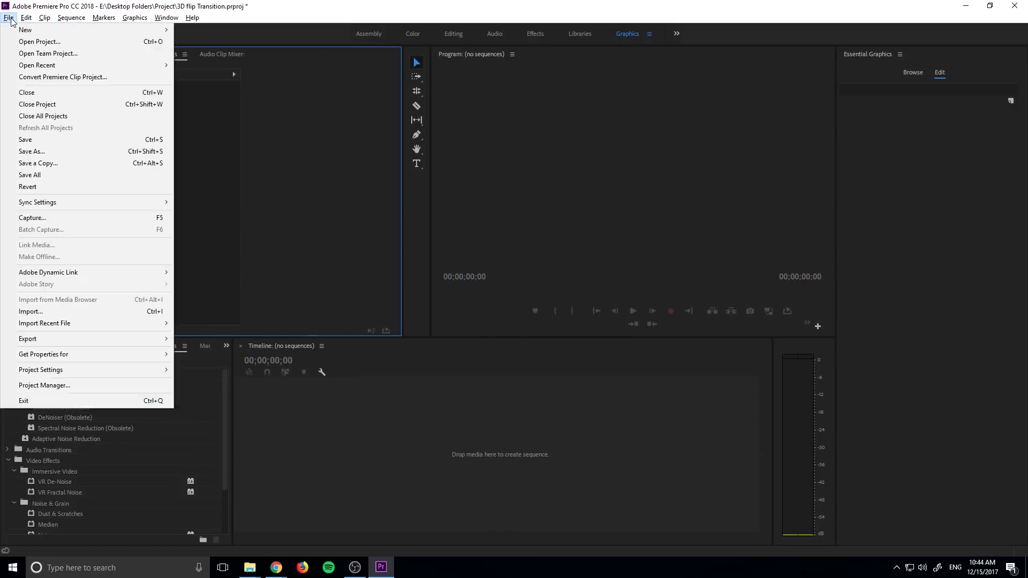
mouse_move(19, 32)
click(205, 53)
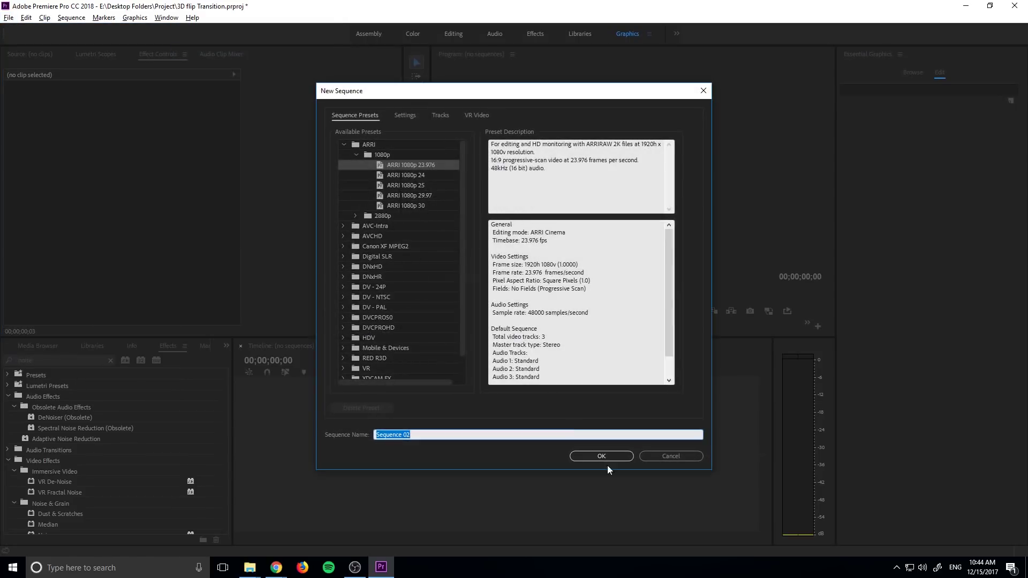
click(606, 456)
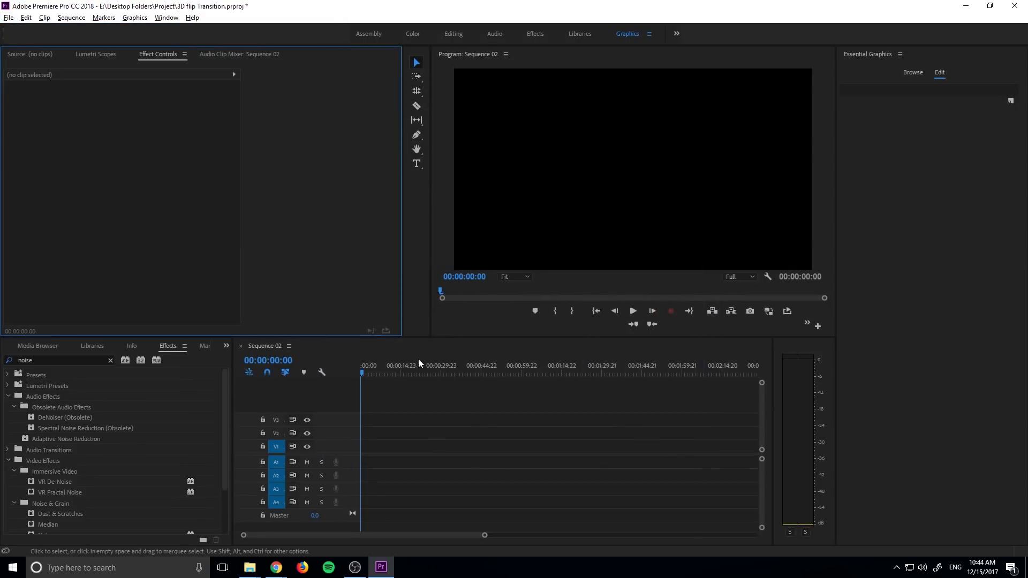
click(420, 372)
drag(423, 371, 353, 369)
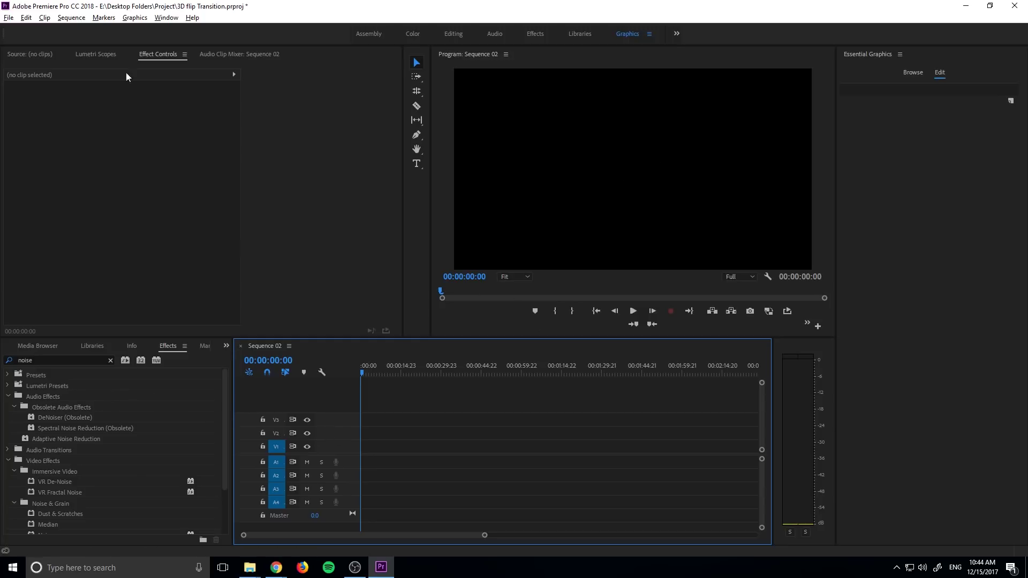
Step: Create a pure white (FFFFFF) colour matte with default video settings and name it Bars
click(28, 18)
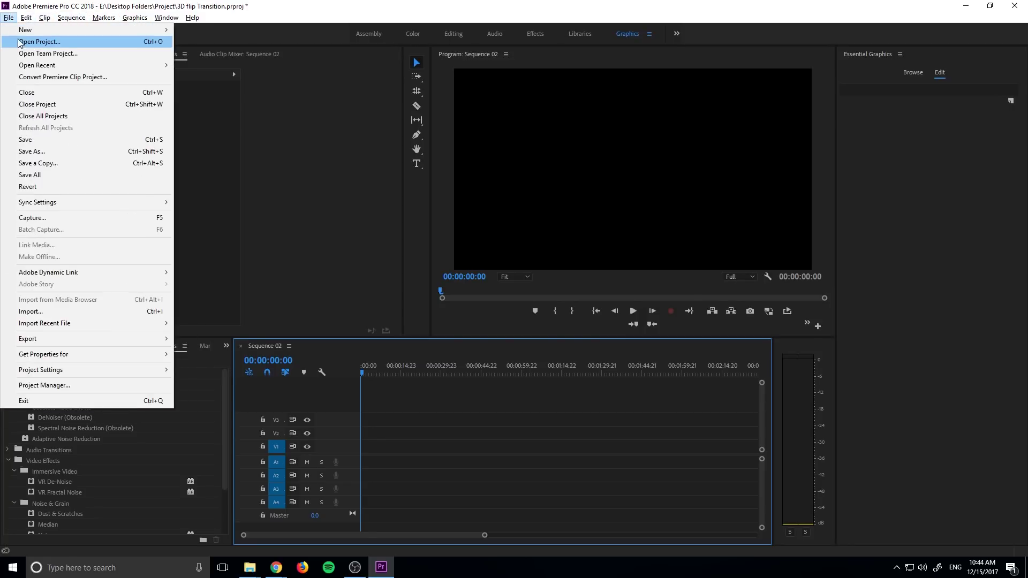
mouse_move(134, 30)
click(218, 199)
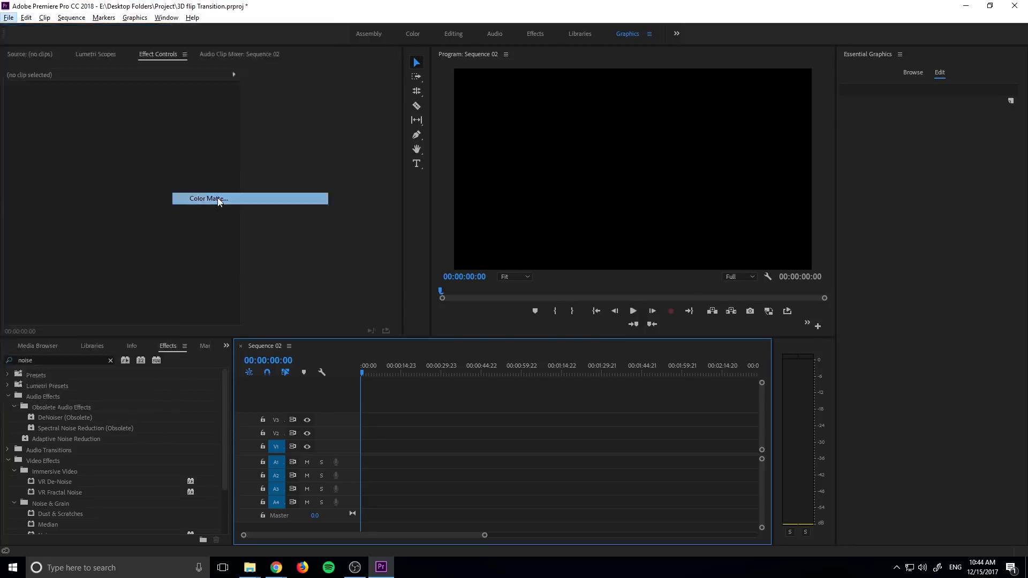
click(532, 321)
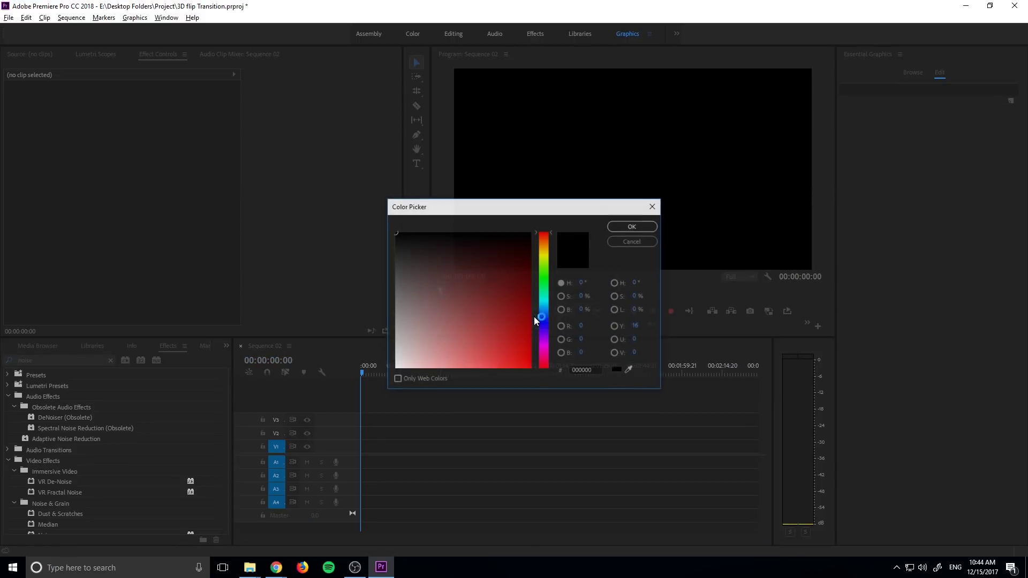
drag(404, 235, 399, 285)
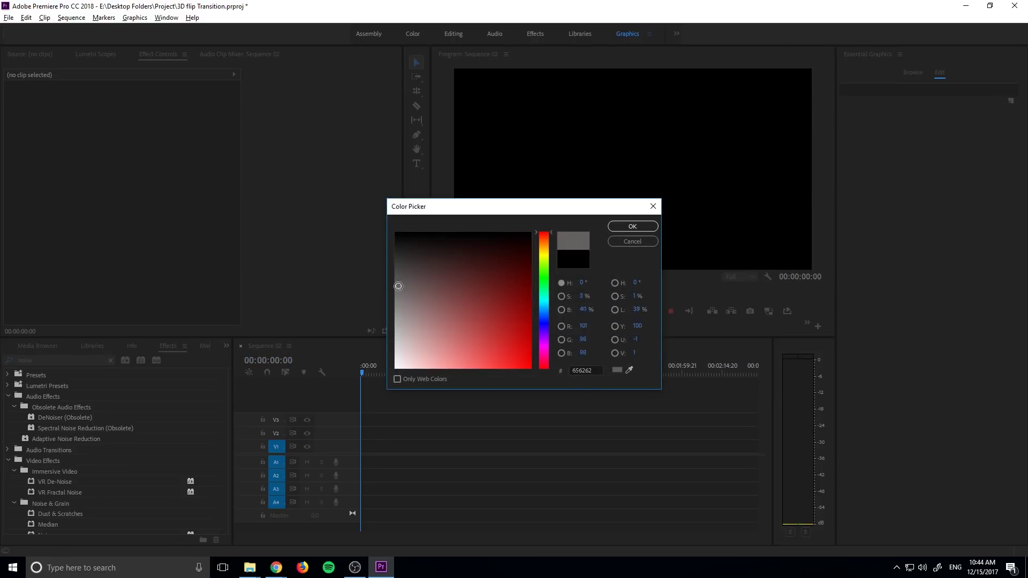
click(642, 225)
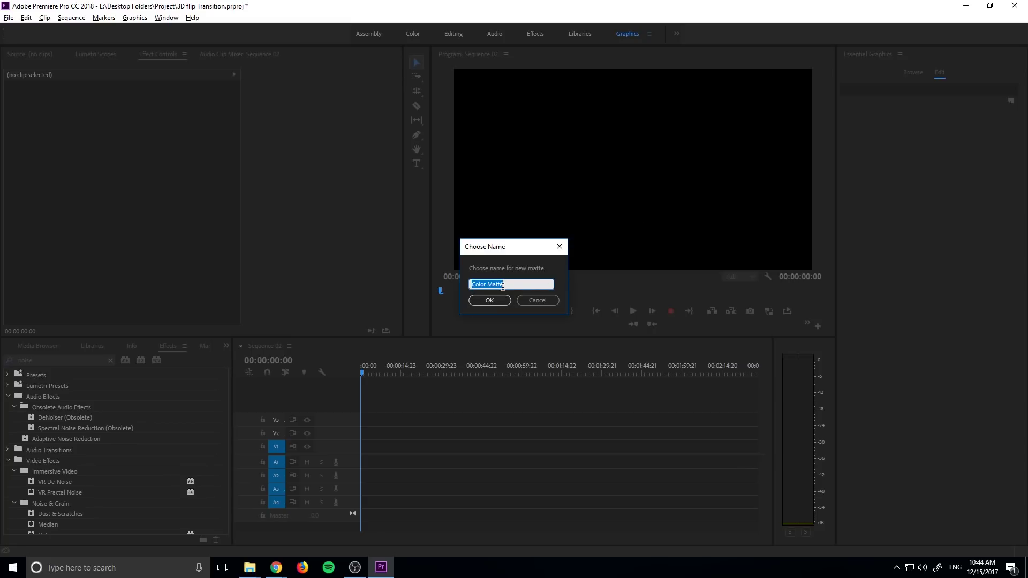
text(bg)
key(Return)
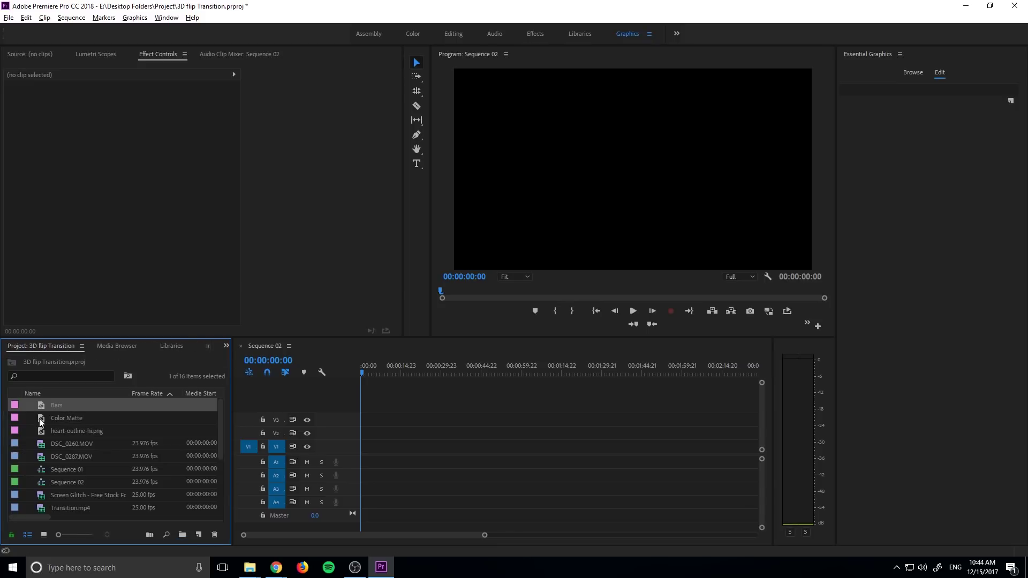
Step: Place the Bars matte at the start of V1 in Sequence 02
drag(66, 407, 367, 446)
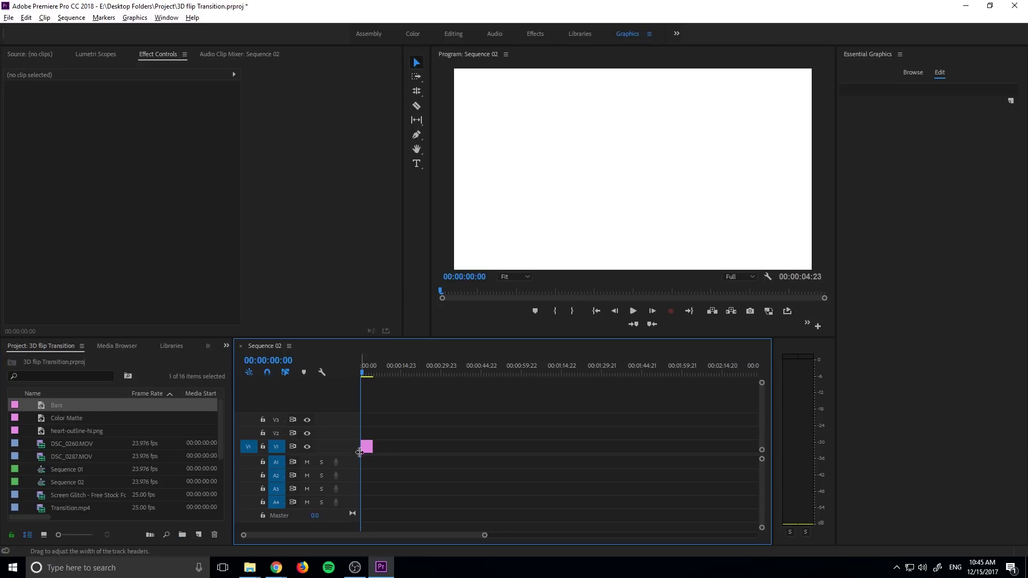
click(362, 369)
mouse_move(362, 369)
mouse_down()
mouse_move(371, 370)
mouse_move(363, 369)
mouse_up()
scroll(416, 497, up, 2)
scroll(369, 536, up, 3)
key(Home)
Step: Add a rectangle Opacity mask to Bars and shape it into a tall bar along the left edge
click(377, 446)
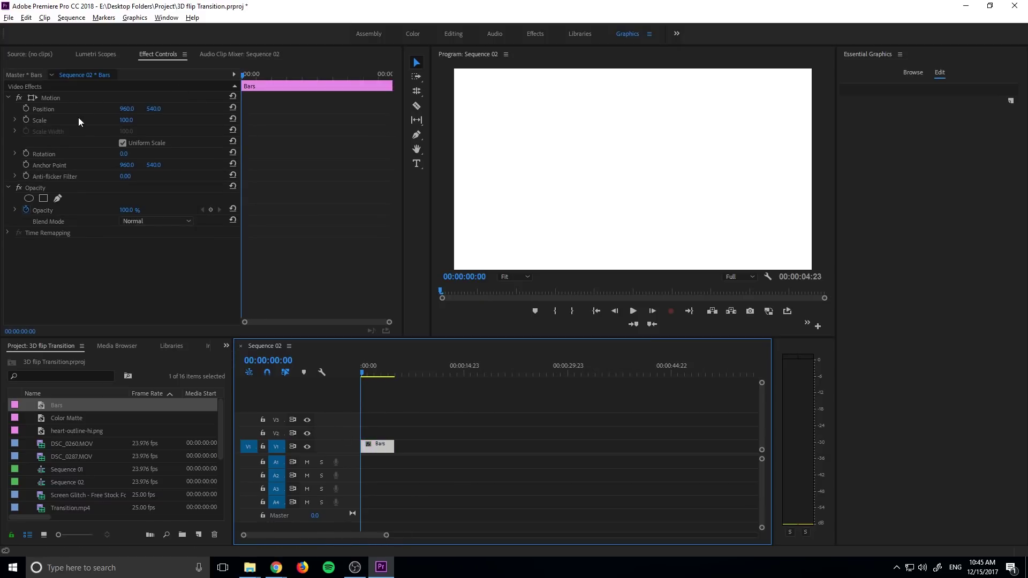
click(43, 198)
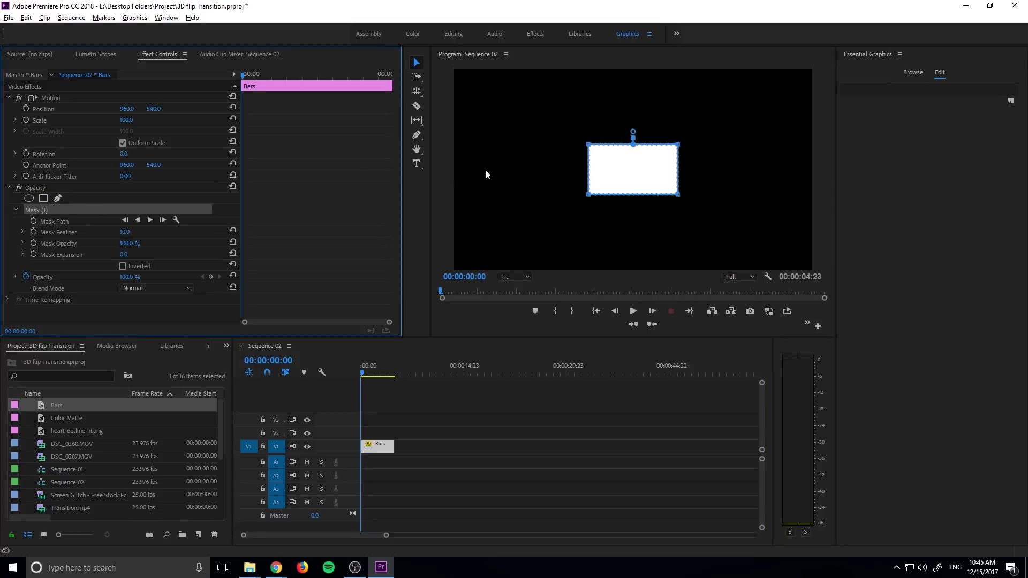
drag(615, 165, 484, 90)
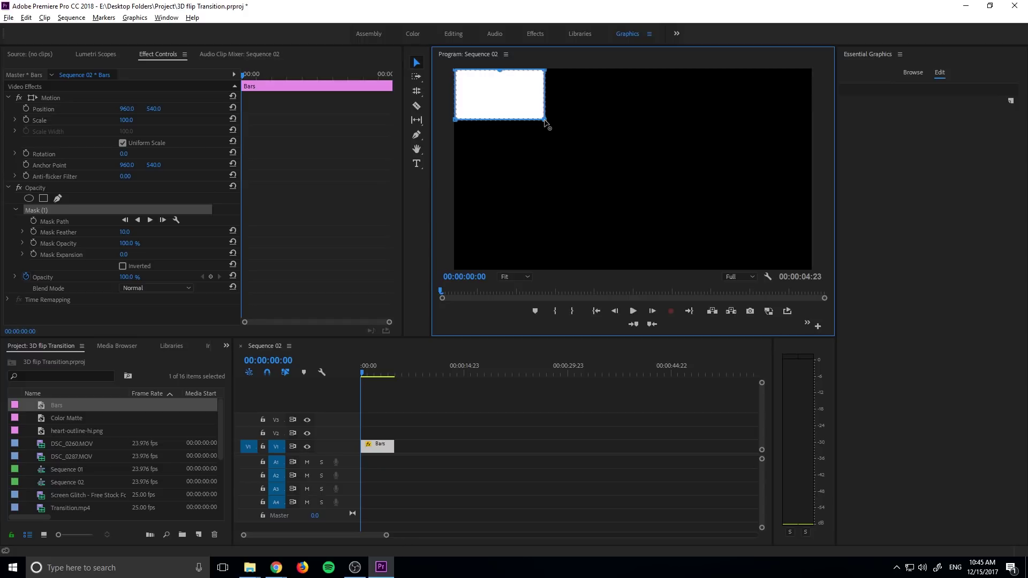
mouse_move(507, 87)
mouse_down()
mouse_move(515, 95)
mouse_move(505, 88)
mouse_up()
drag(543, 121, 549, 277)
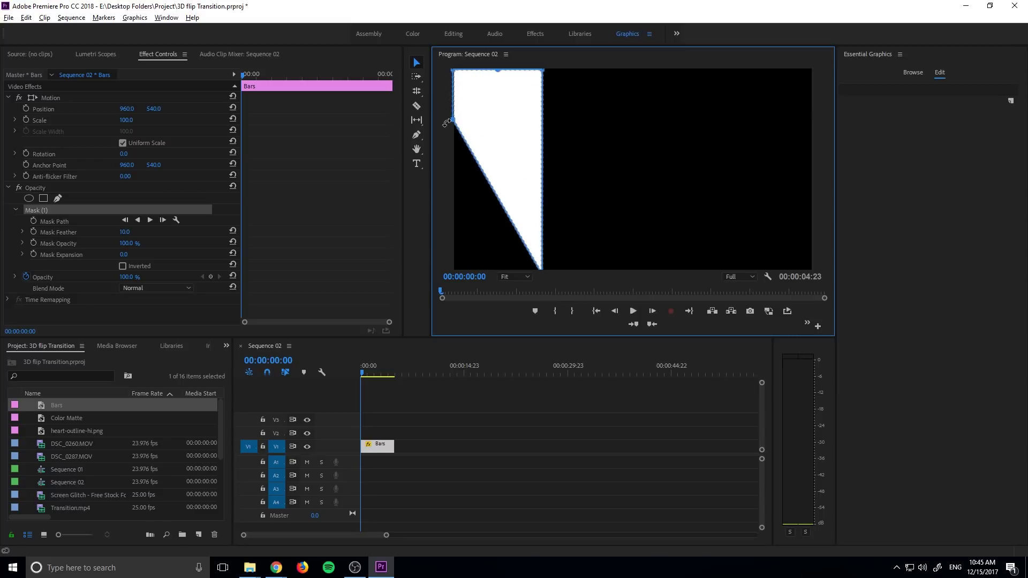
drag(446, 123, 449, 276)
key(ctrl+z)
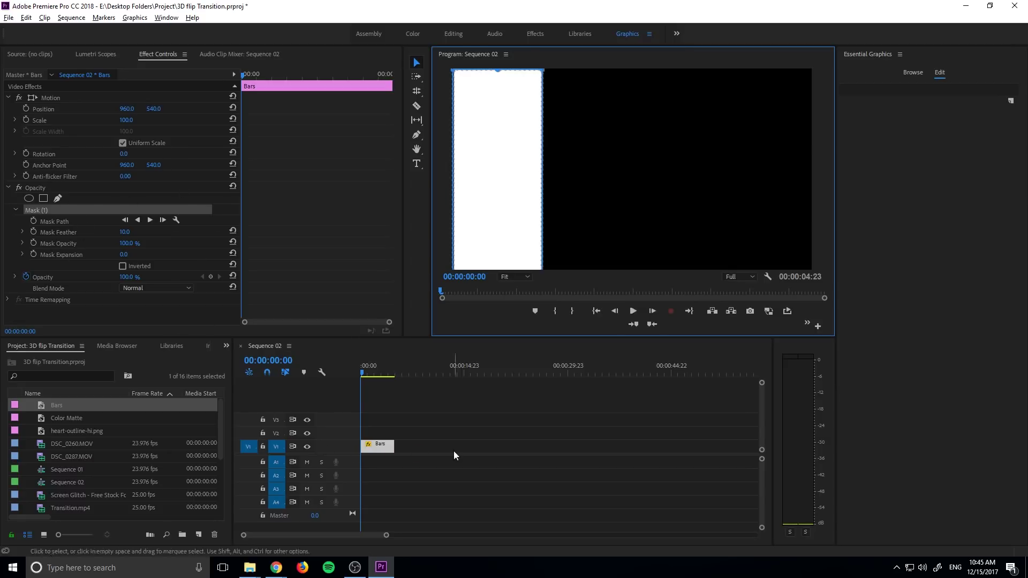
Step: Apply the Distort > Transform effect to Bars and set its Position to 960, -539
click(226, 346)
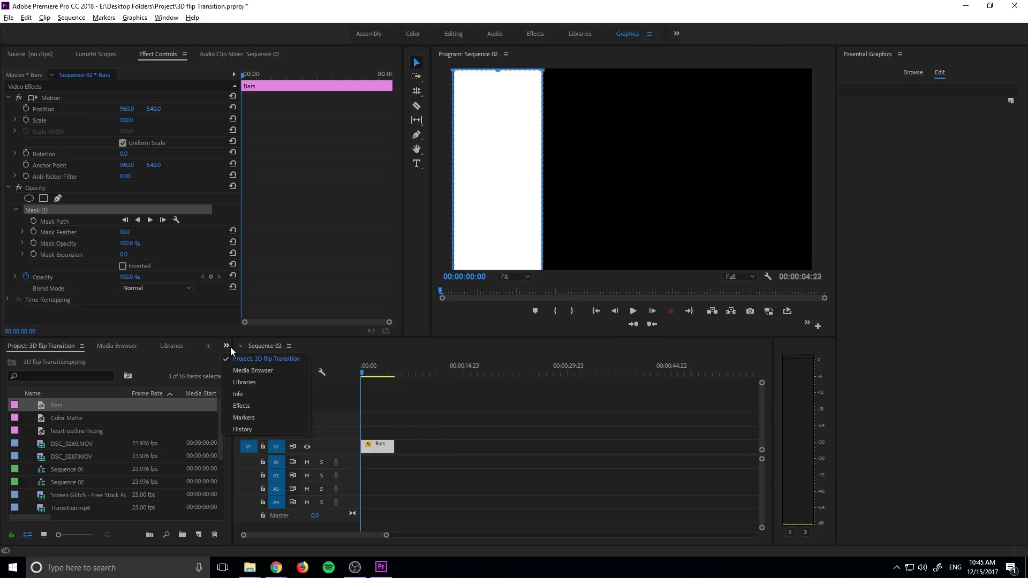
click(248, 409)
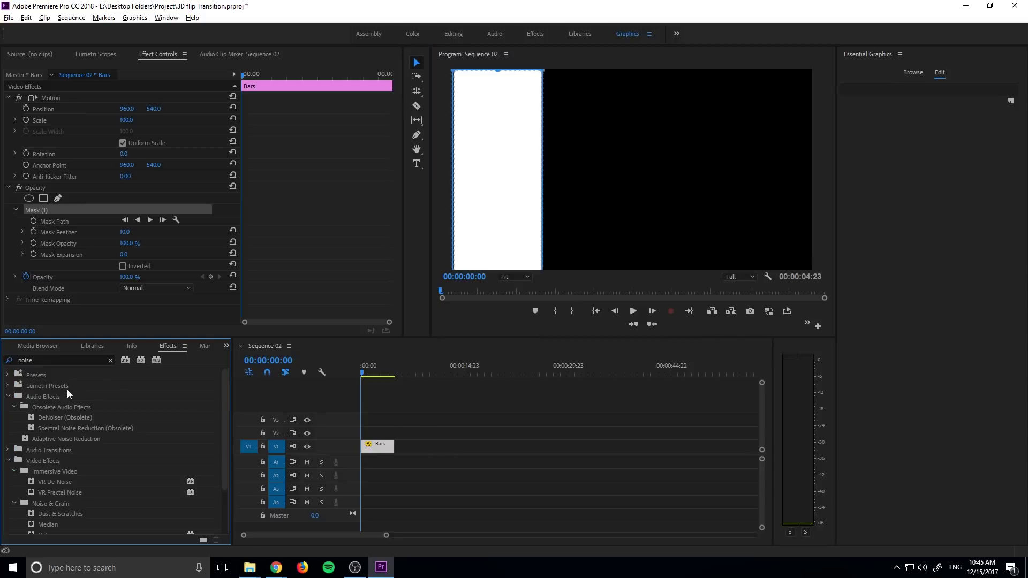
scroll(46, 460, down, 2)
scroll(56, 469, down, 1)
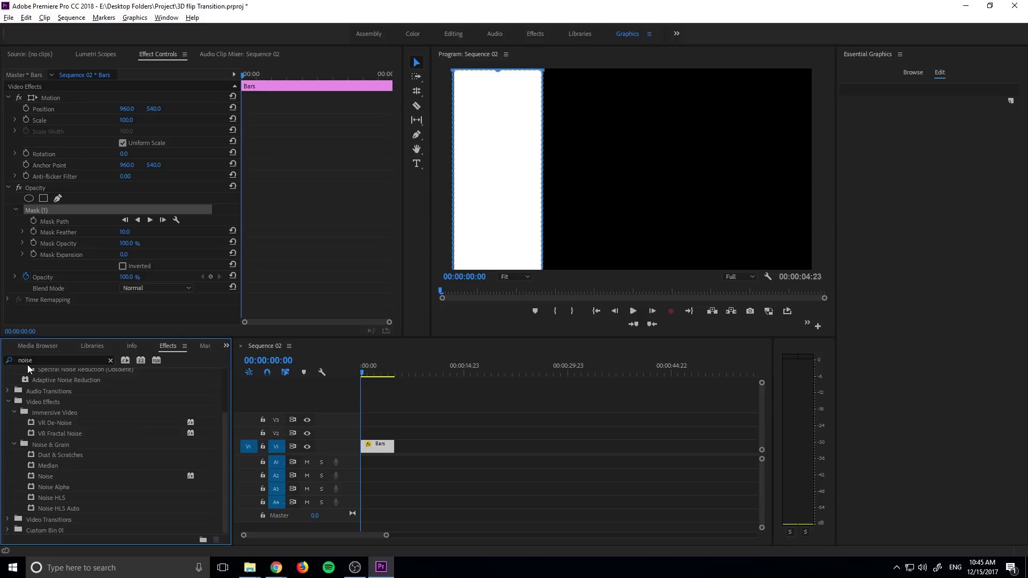
click(3, 362)
text(transform)
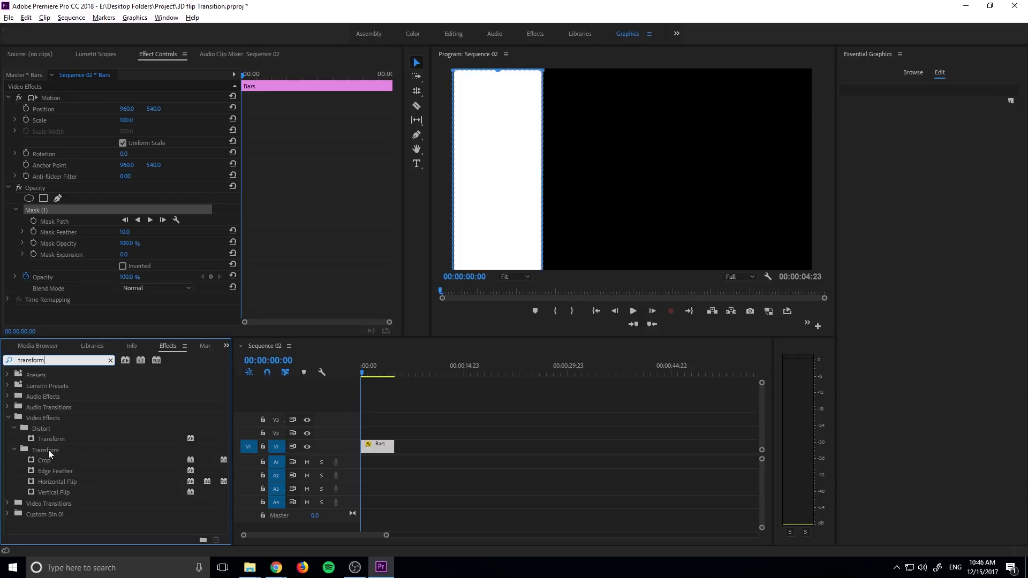
drag(50, 439, 371, 446)
scroll(113, 300, down, 4)
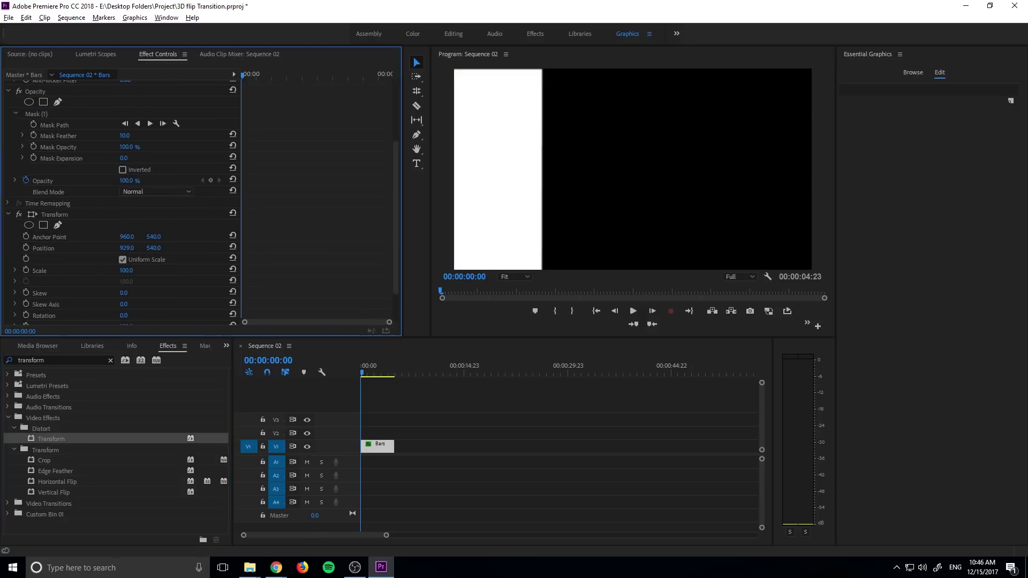
drag(133, 248, 716, 248)
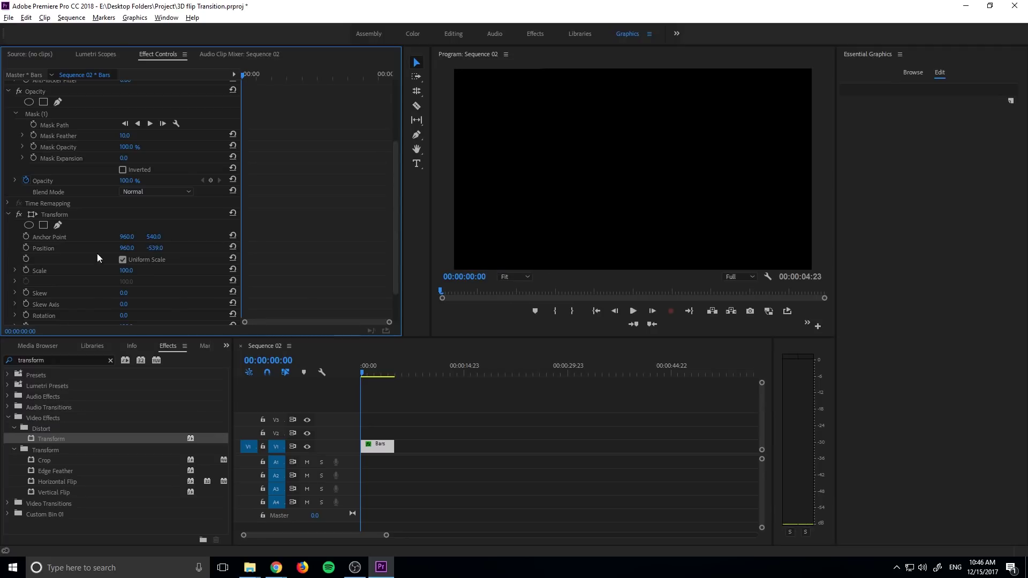
Step: Keyframe the bar's Position so it reaches 960, 540 at frame 10
click(26, 247)
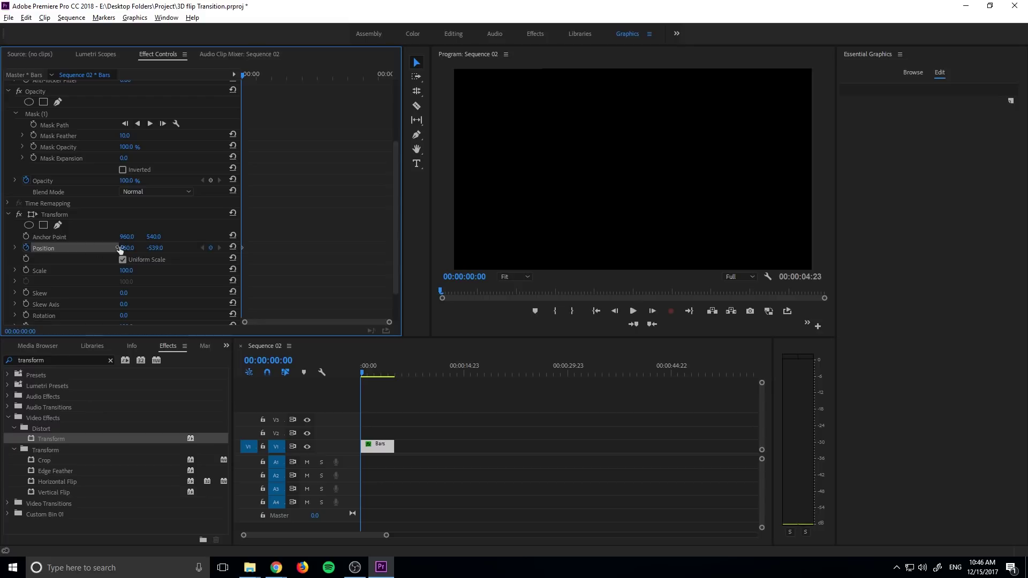
click(651, 313)
click(651, 314)
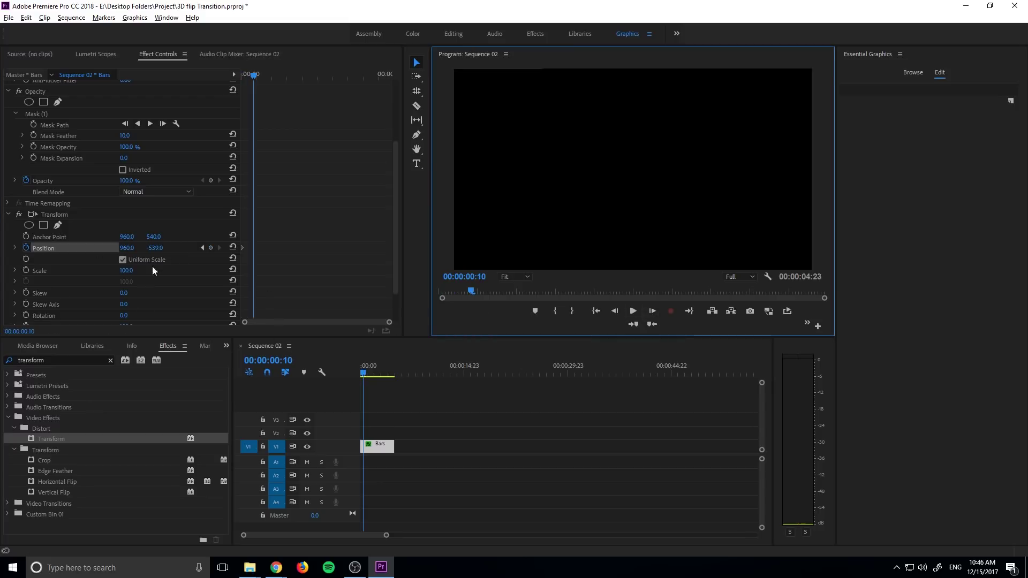
drag(153, 248, 290, 248)
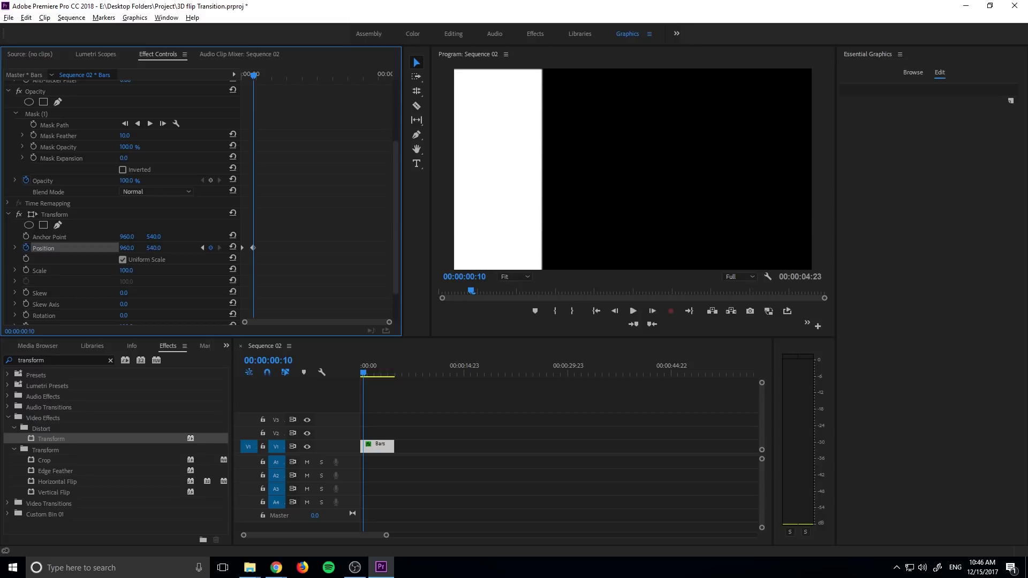
Step: Turn off Use Composition's Shutter Angle, use a 70° shutter angle, and play the slide-in
scroll(191, 296, down, 2)
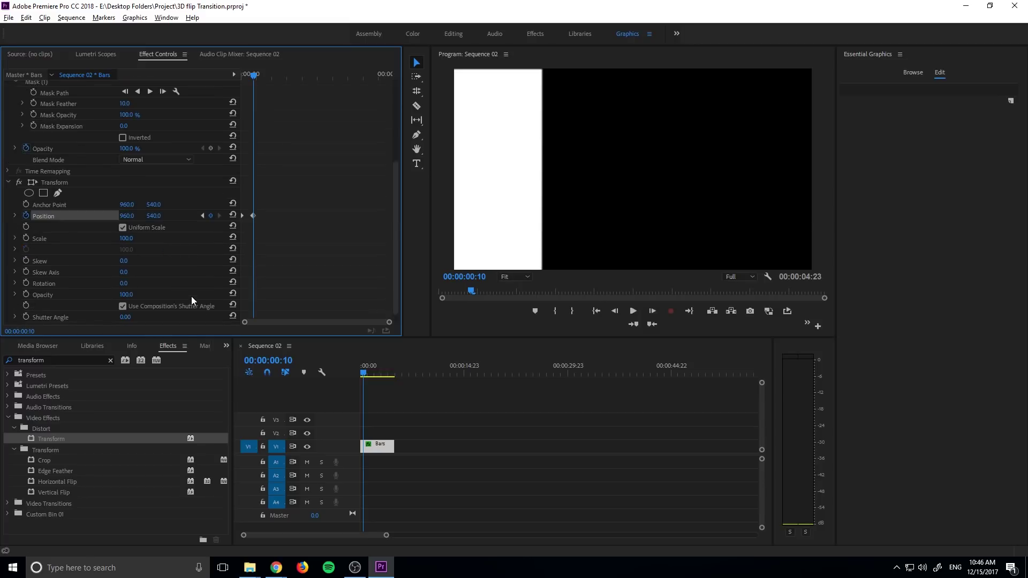
click(123, 297)
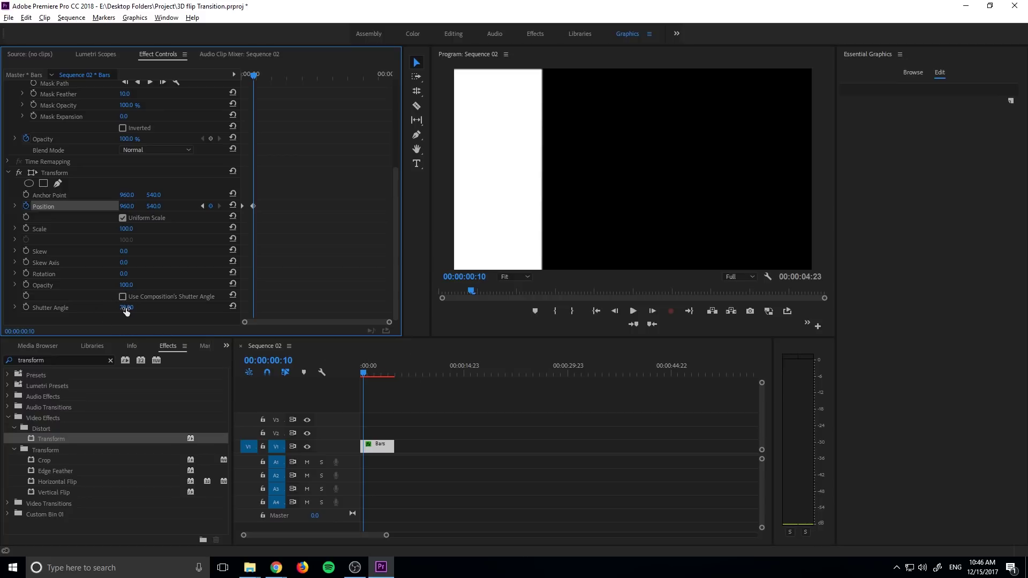
drag(368, 375, 352, 376)
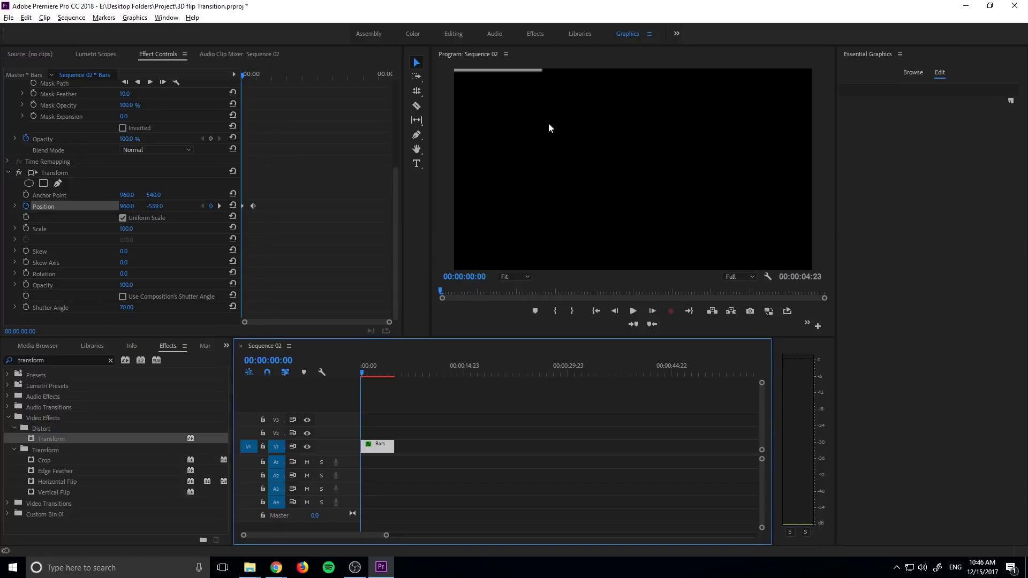
key(space)
key(space)
drag(368, 377, 356, 377)
key(space)
key(minus)
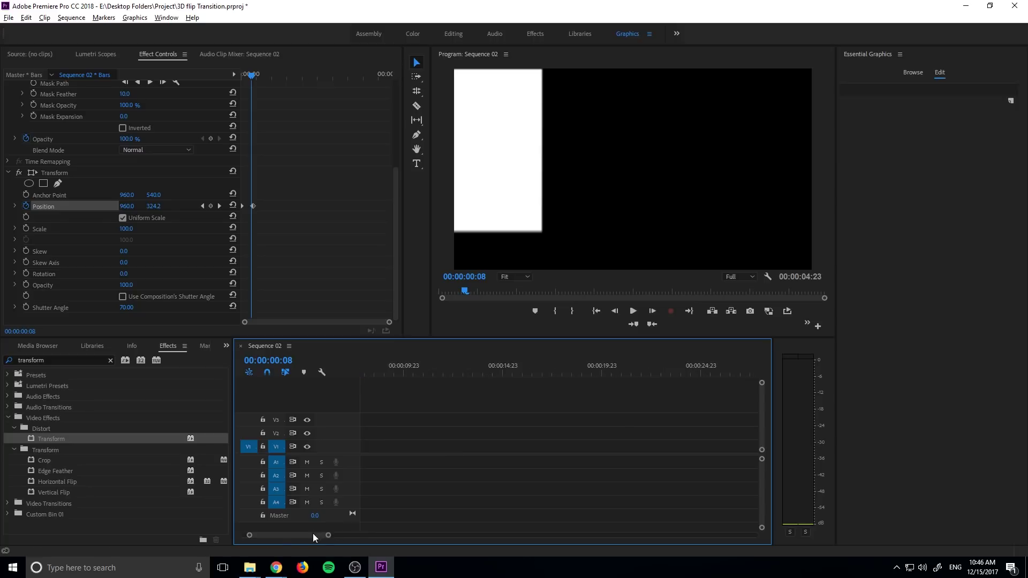
Step: Duplicate the Bars clip from V1 onto track V2
drag(312, 533, 322, 535)
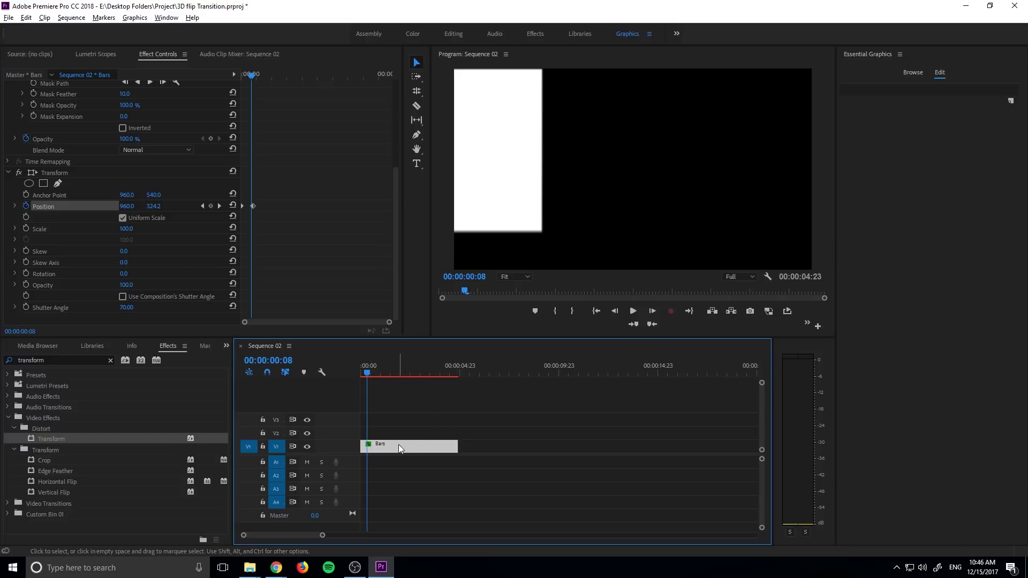
drag(399, 444, 396, 431)
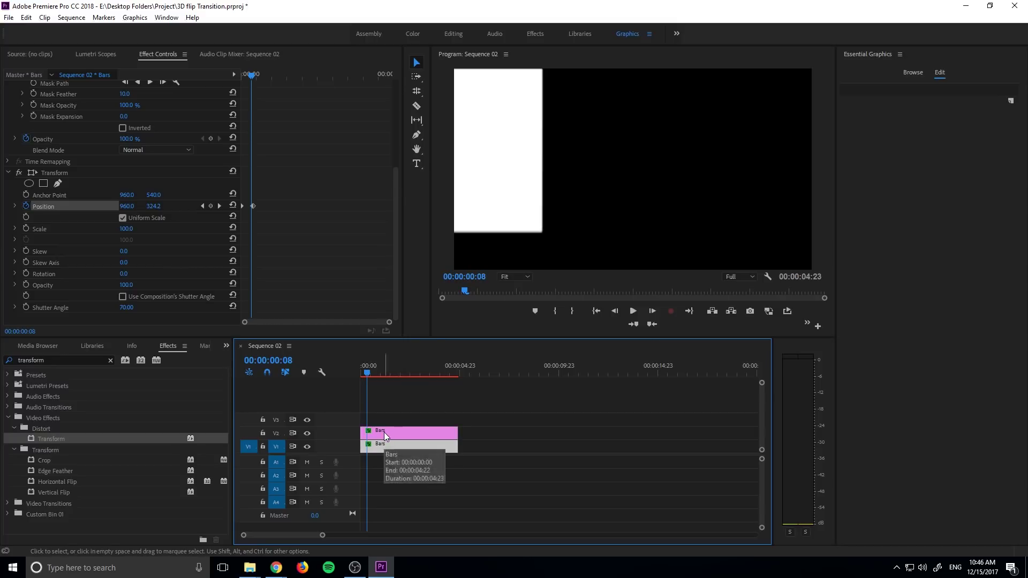
click(277, 433)
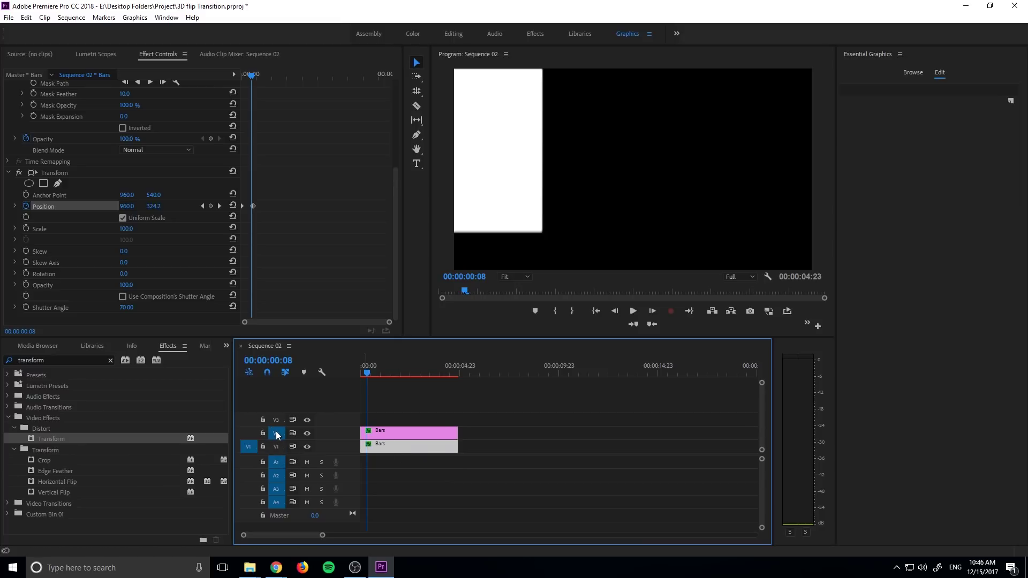
click(277, 435)
Step: Delay the V2 Bars copy so it starts four frames later, at frame 4
click(381, 444)
key(=)
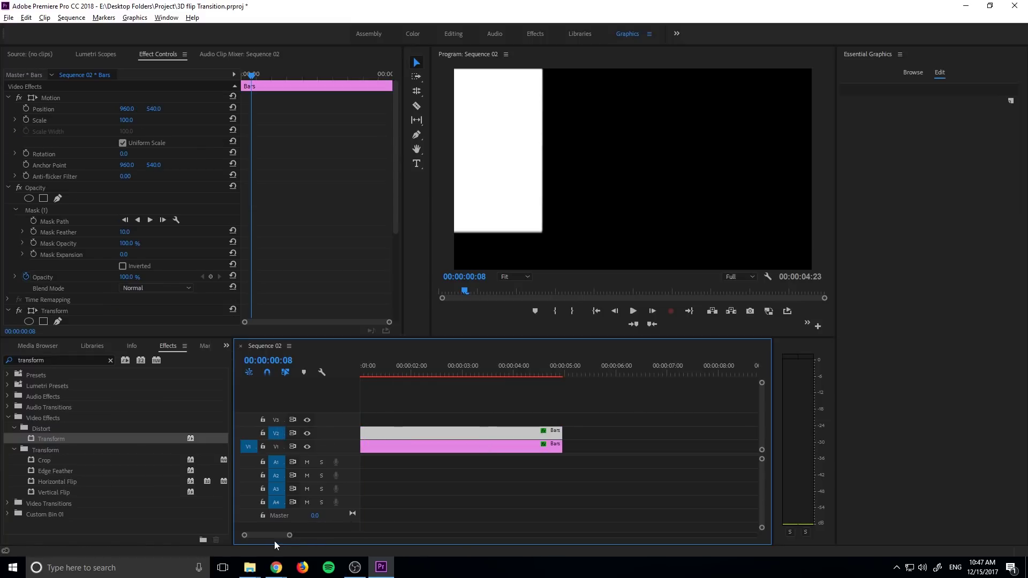
scroll(274, 538, up, 2)
click(364, 374)
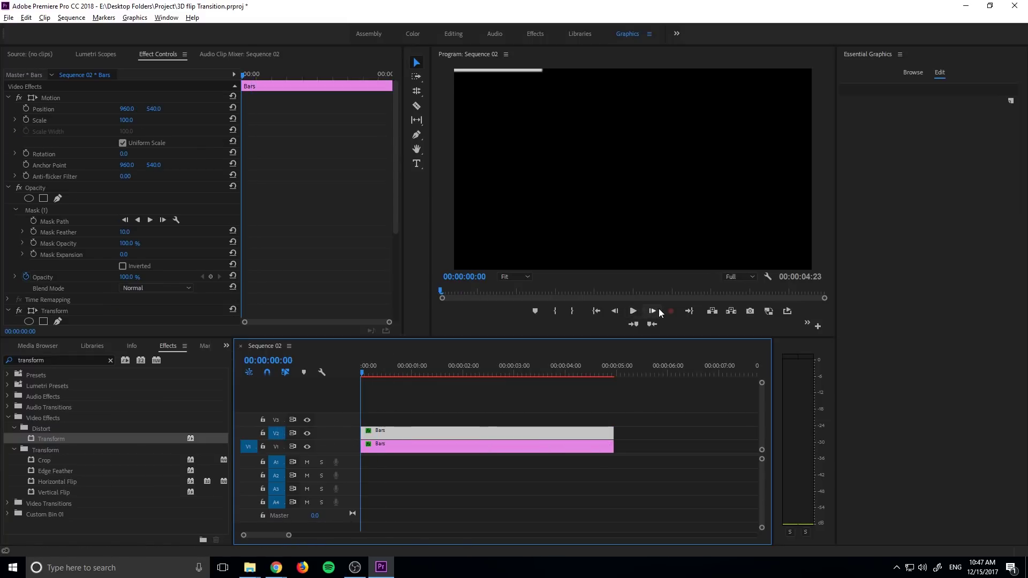
click(658, 309)
click(659, 309)
click(659, 309)
click(659, 310)
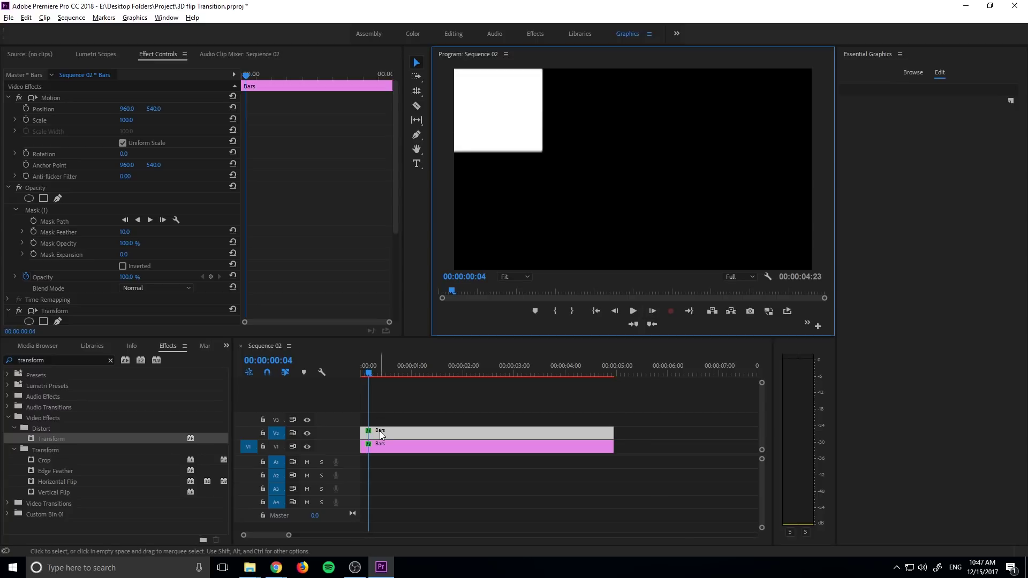
drag(380, 431, 391, 433)
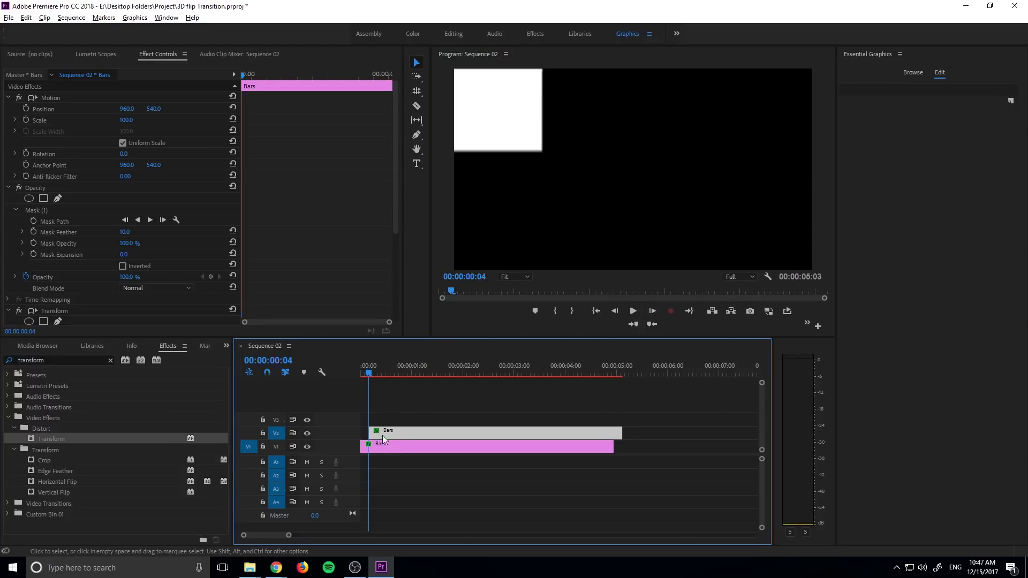
key(=)
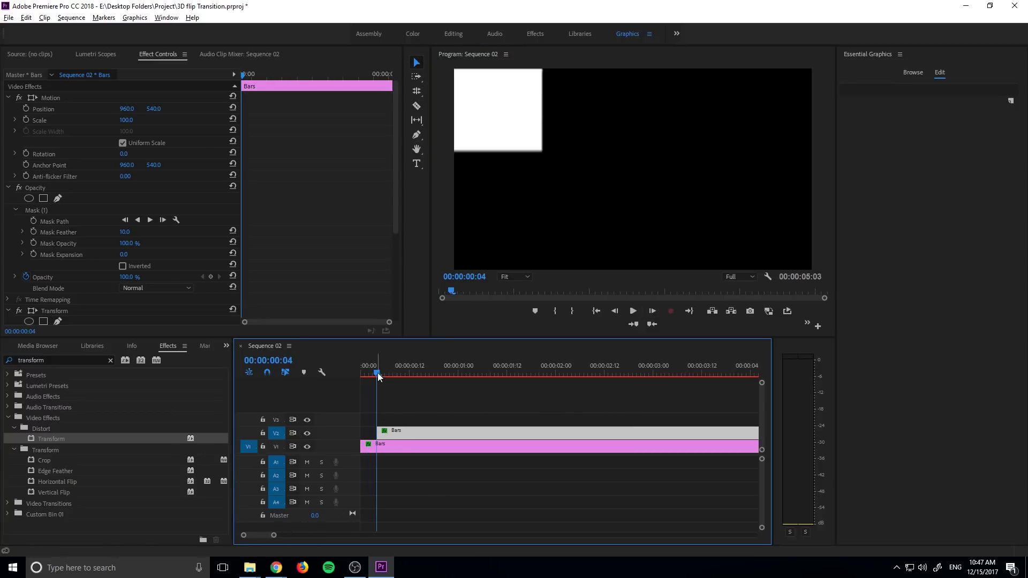
mouse_move(377, 373)
mouse_down()
mouse_move(365, 375)
mouse_move(387, 377)
mouse_up()
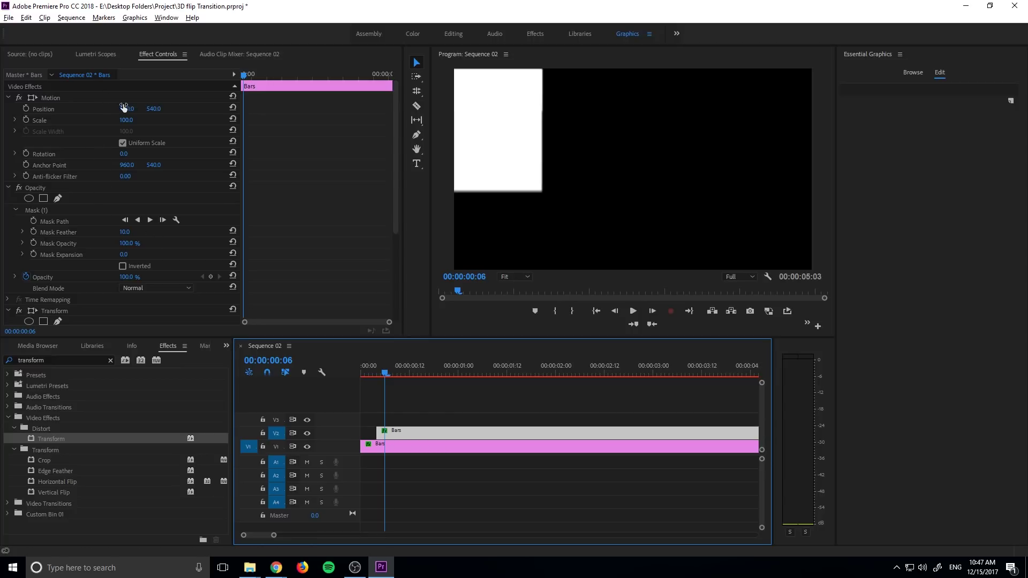
Step: Move the V2 bar right to Motion Position X 1425 and scrub to check the stagger
scroll(104, 233, down, 2)
scroll(89, 279, down, 2)
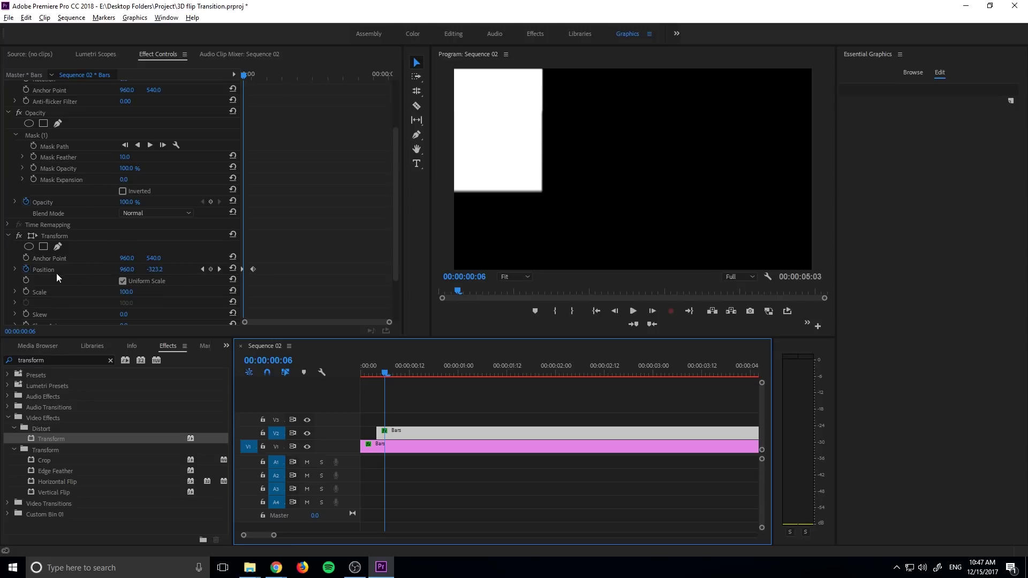
scroll(133, 185, up, 4)
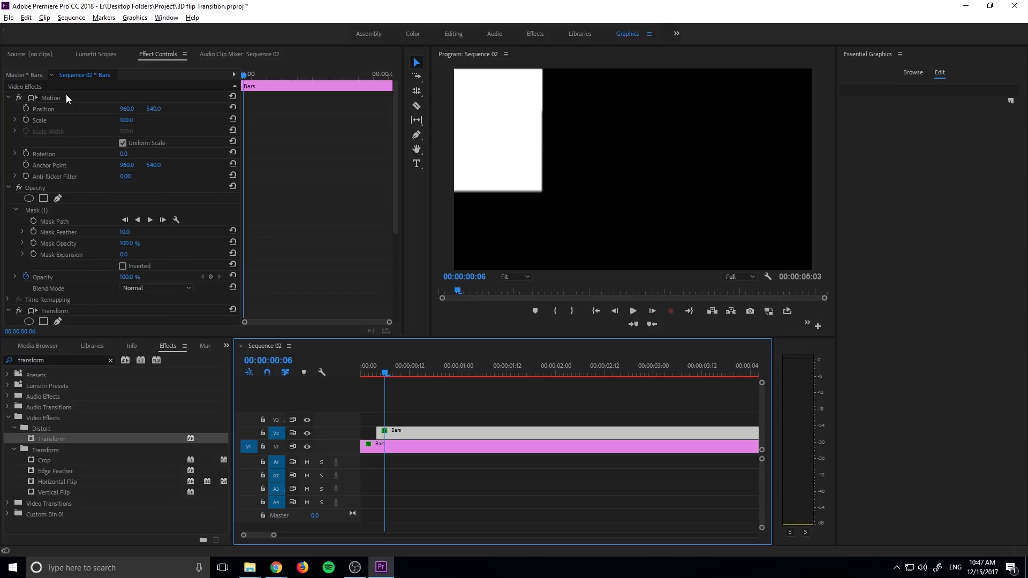
drag(128, 109, 383, 109)
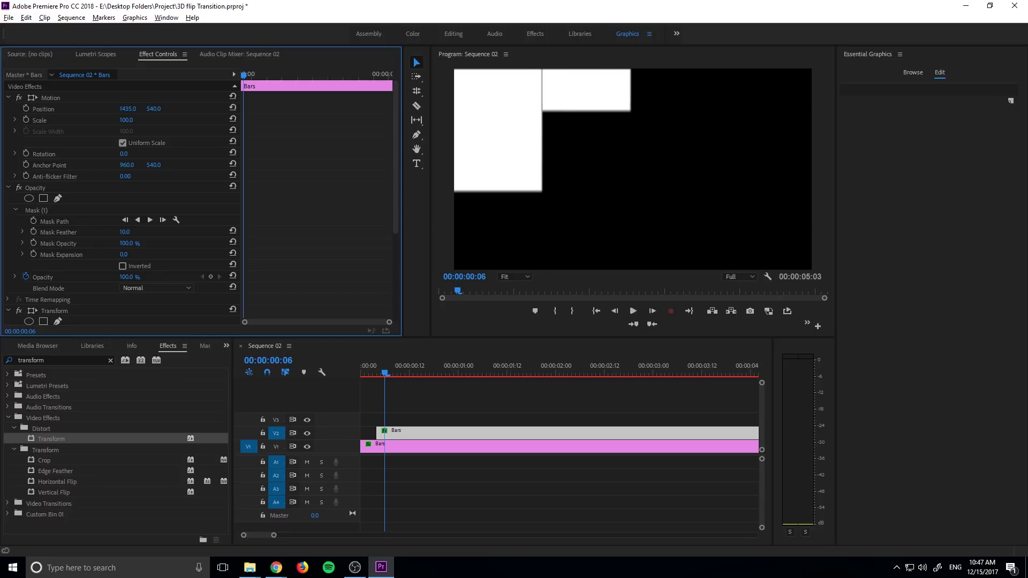
click(458, 409)
drag(384, 376, 421, 376)
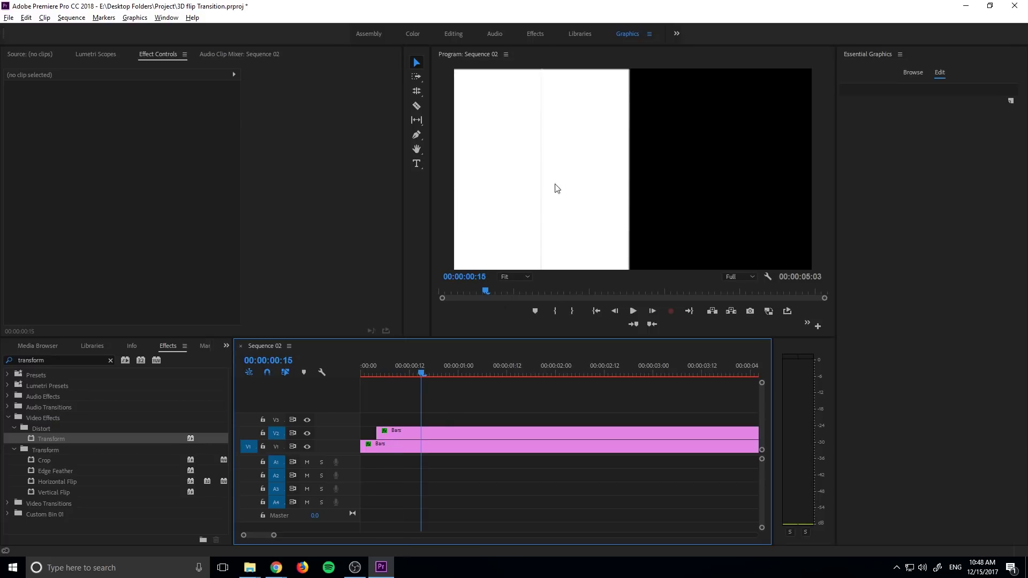
click(422, 431)
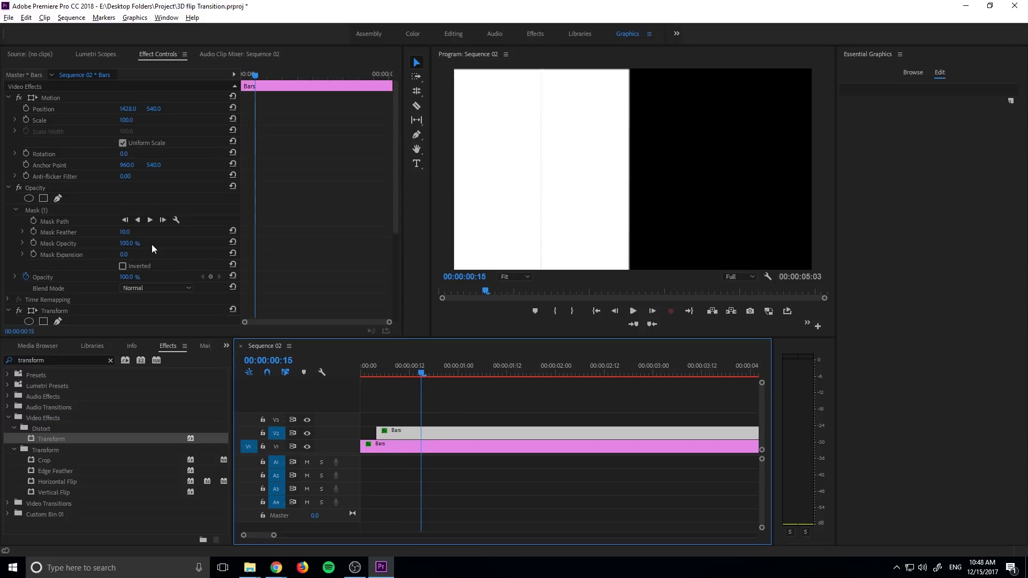
drag(131, 107, 128, 108)
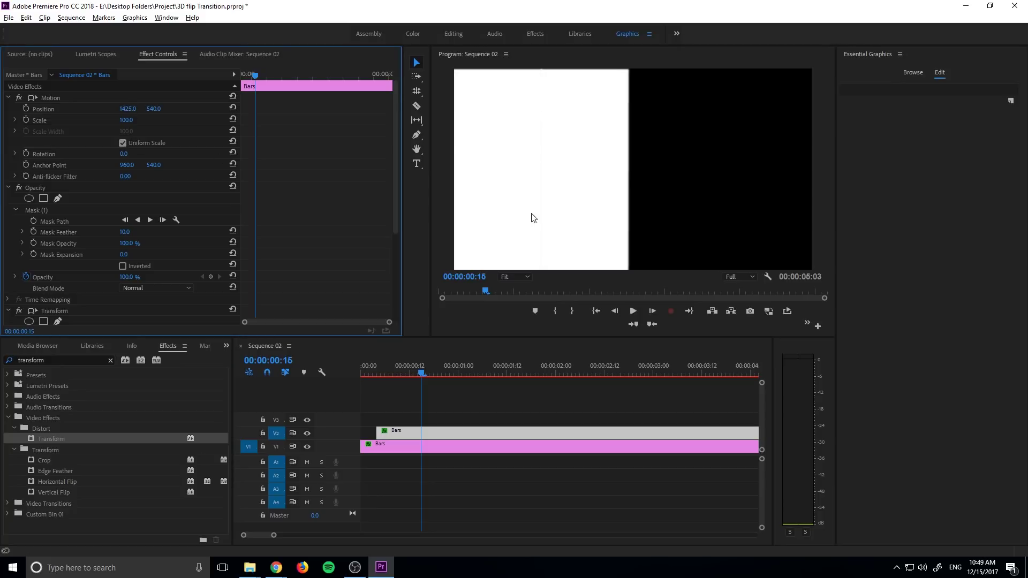
mouse_move(410, 370)
mouse_down()
mouse_move(343, 364)
mouse_move(459, 367)
mouse_move(408, 380)
mouse_up()
Step: Copy the bar onto V3 four frames later and shift it to Position X 1878
mouse_move(403, 436)
mouse_down()
mouse_move(400, 419)
mouse_move(416, 423)
mouse_up()
click(394, 373)
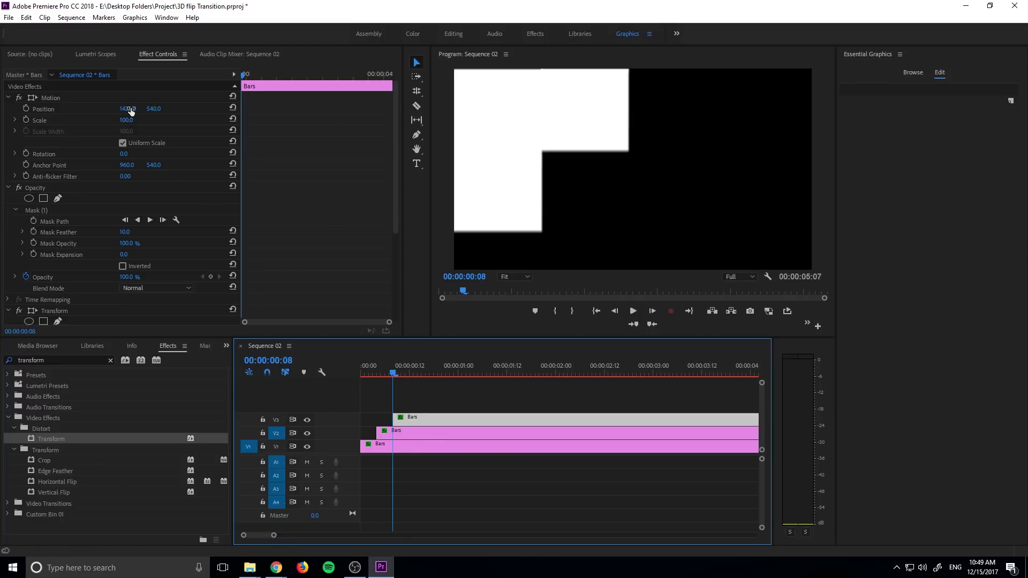
drag(130, 110, 297, 111)
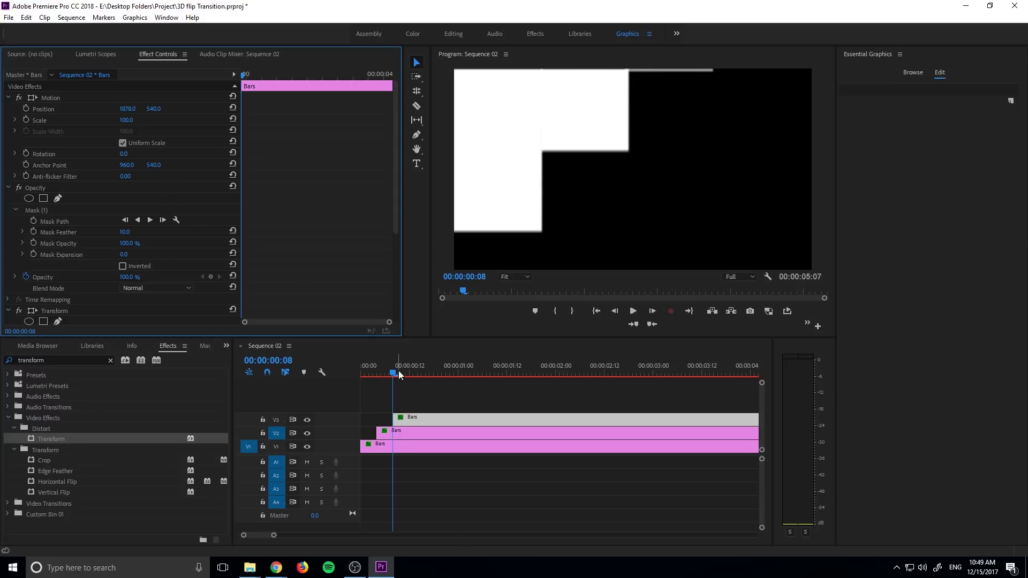
Step: Copy the V3 bar onto a new V4 track, starting after the V3 bar
drag(399, 375, 441, 375)
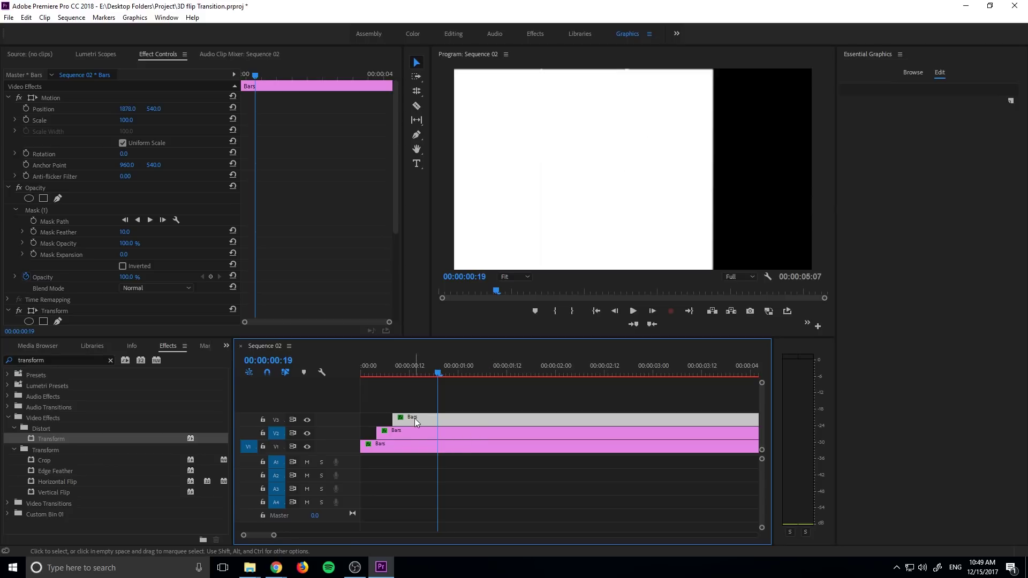
drag(414, 419, 434, 407)
click(413, 367)
Step: Start the V4 bar at its staggered frame and shift it right to Position X 2334
key(Left)
key(Left)
key(Left)
key(Left)
key(Left)
key(Left)
key(Left)
key(Left)
key(Left)
key(Left)
click(407, 374)
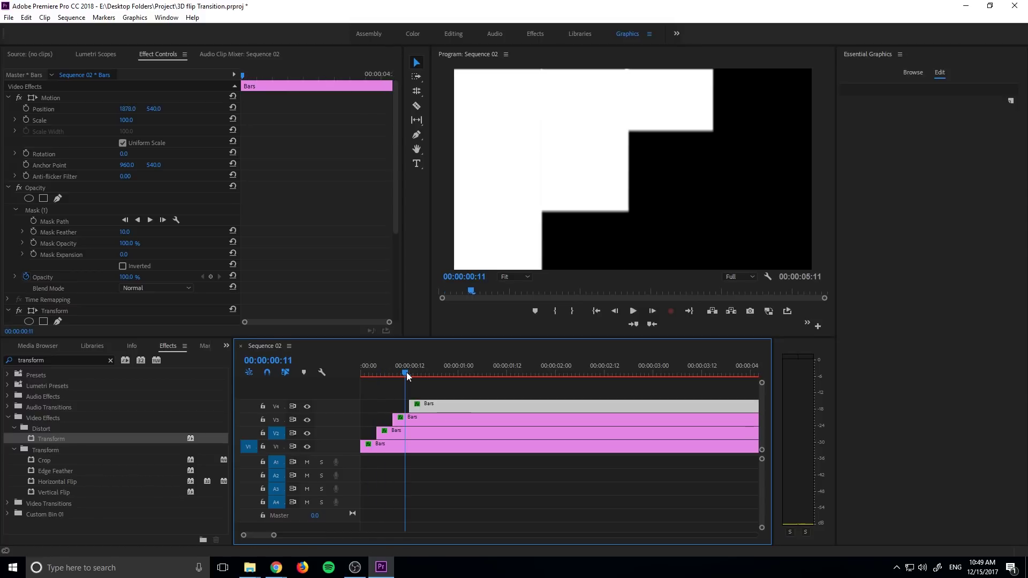
click(410, 374)
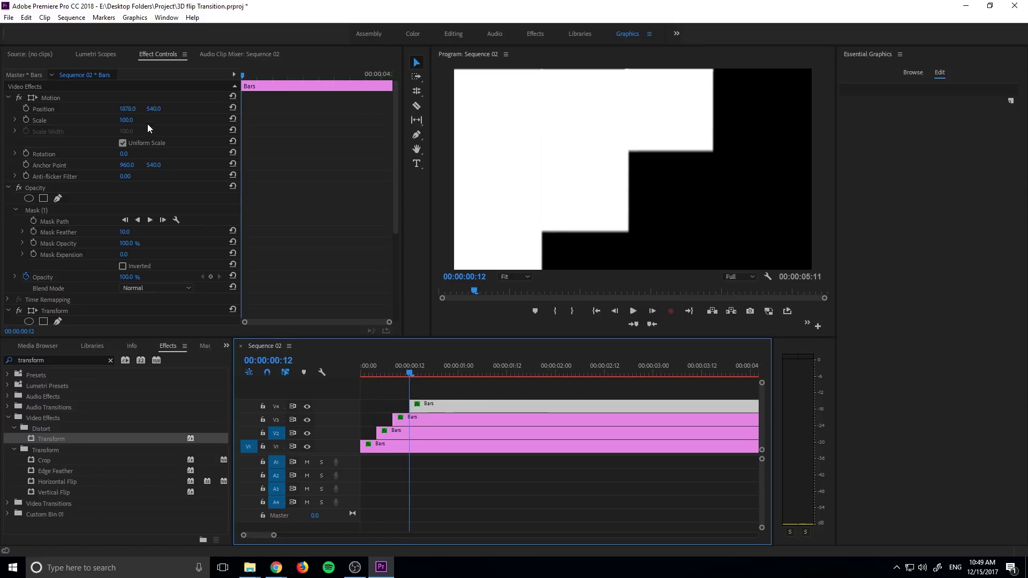
drag(128, 108, 319, 109)
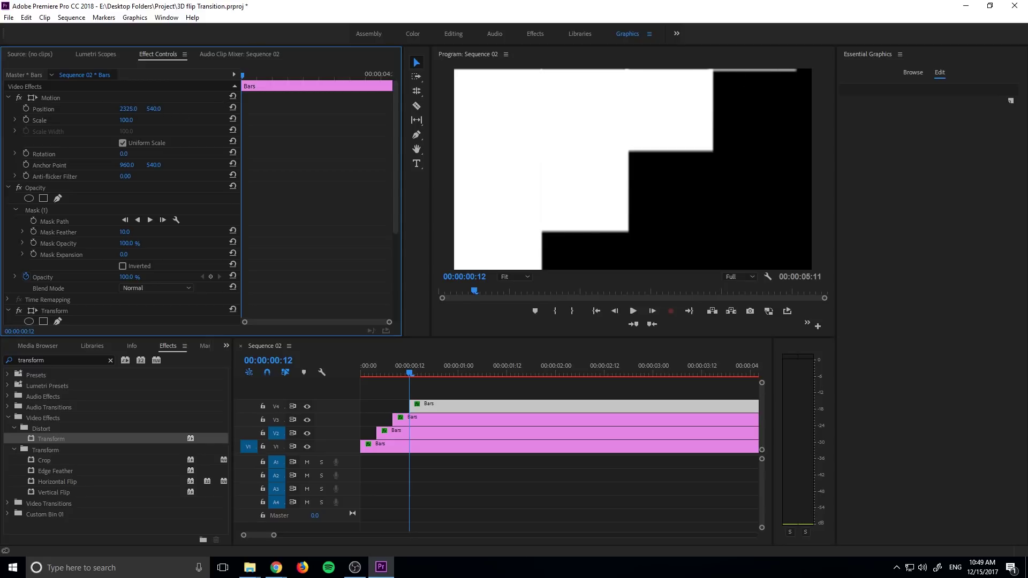
drag(414, 372, 439, 397)
Step: Add a fifth bar copy on V5 at frame 16, Position X 2548, and preview the wipe
click(427, 368)
drag(128, 109, 131, 108)
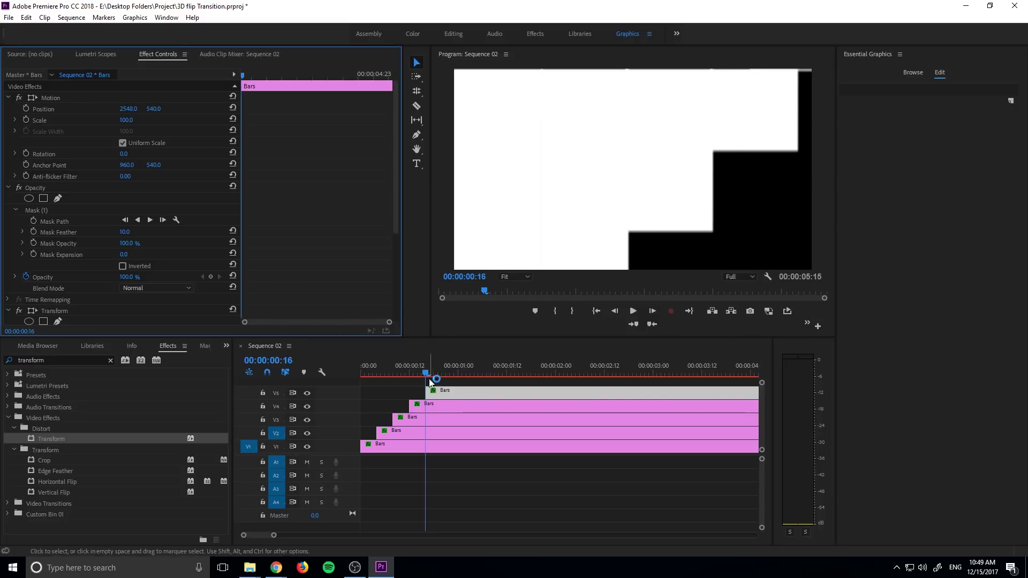
drag(429, 371, 362, 392)
Step: Play the five-bar wipe, then use Mark Clip to set In/Out over the V2 Bars clip (00:00:01:05)
click(435, 517)
key(space)
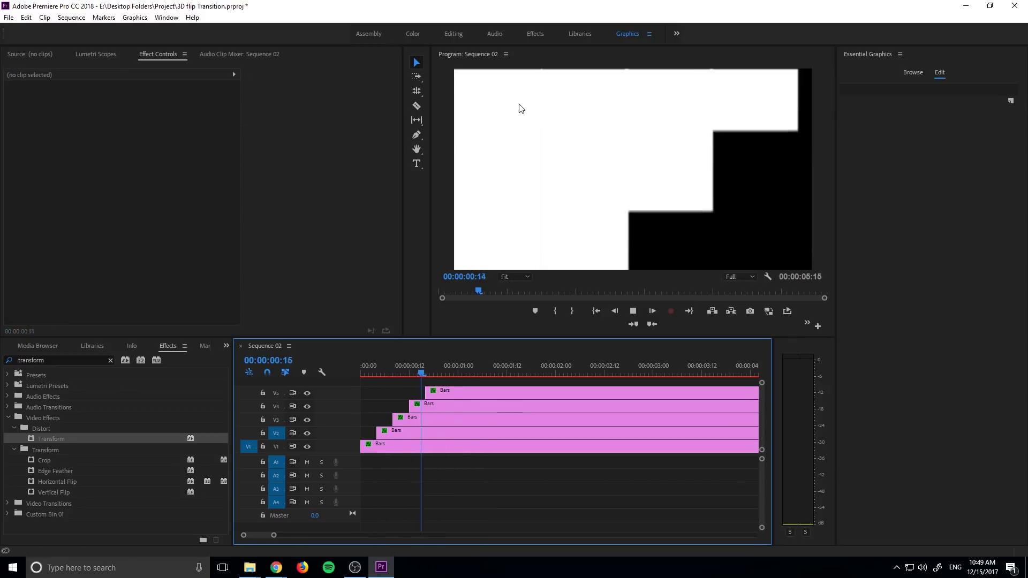
click(407, 375)
drag(407, 375, 474, 387)
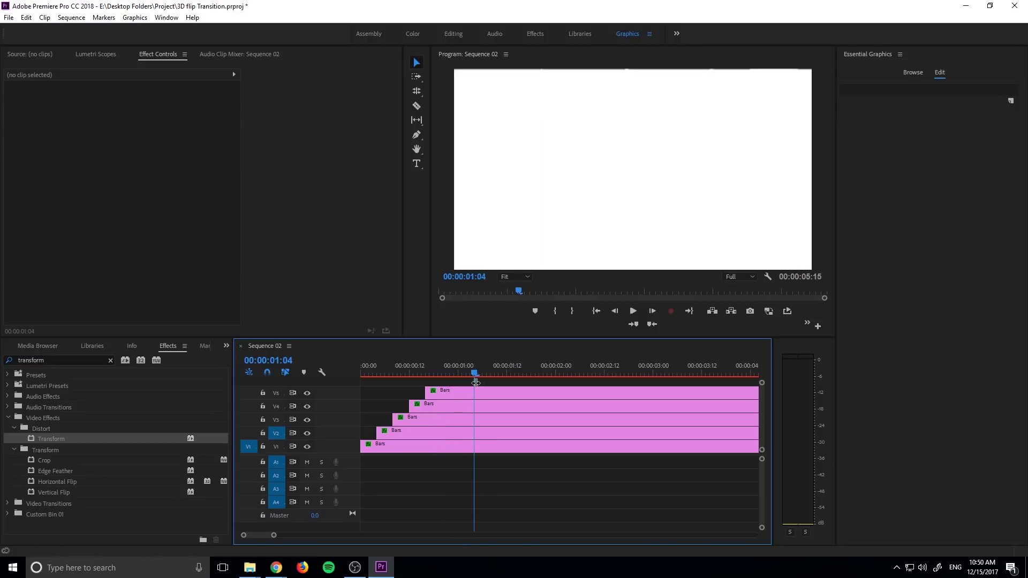
right_click(476, 363)
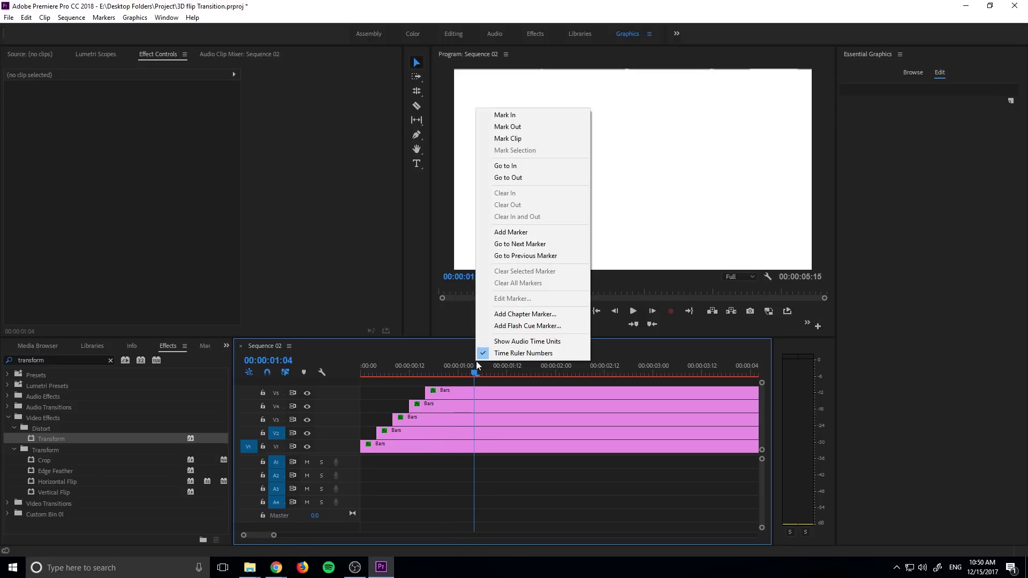
click(517, 139)
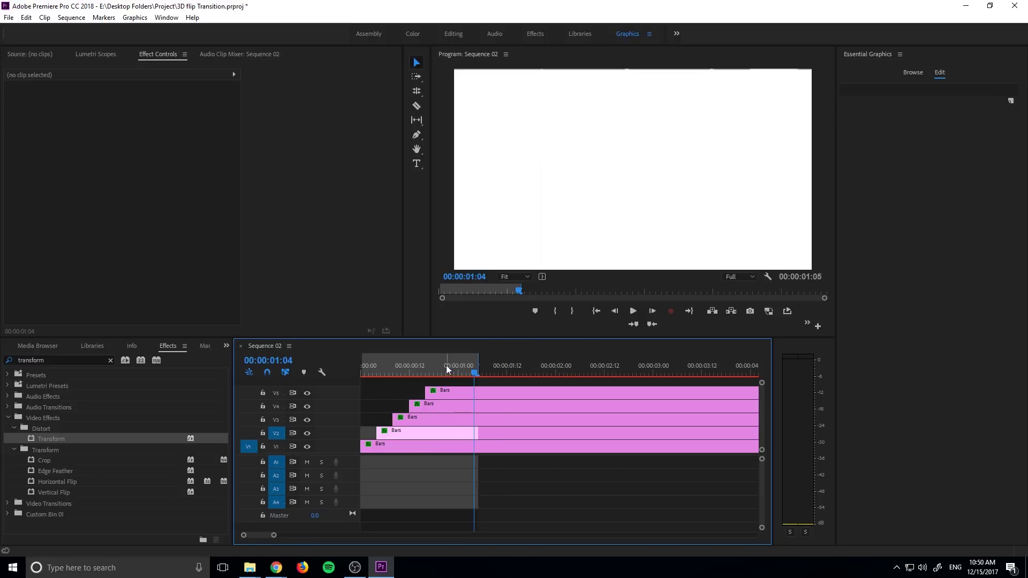
Step: Open the Export Settings for Sequence 02 and set the format to H.264
click(9, 16)
mouse_move(94, 340)
click(227, 340)
click(600, 67)
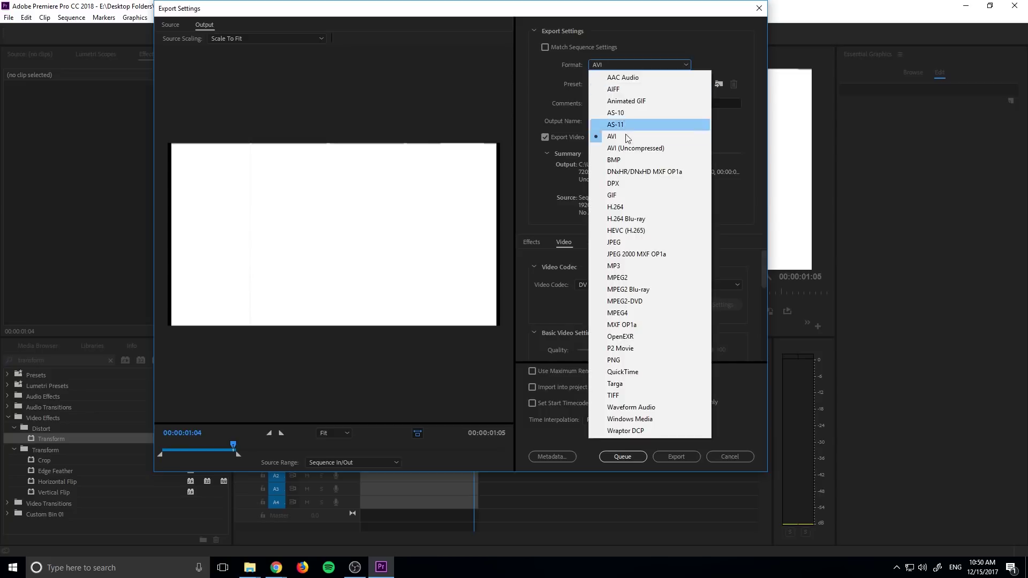
click(635, 209)
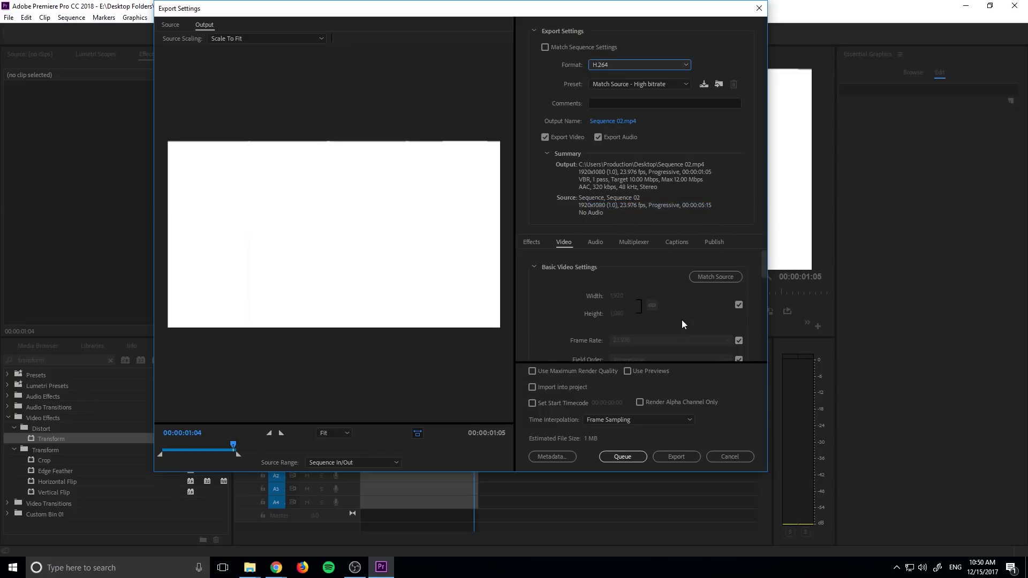
Step: Name the output 'transition 2' on the Desktop and start the export
click(612, 118)
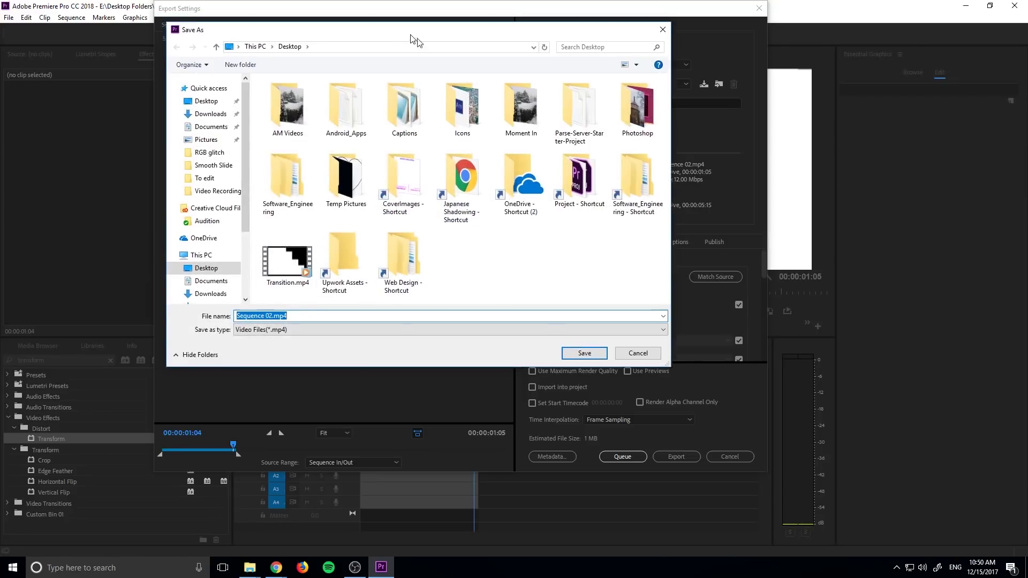
drag(432, 49, 1027, 321)
drag(782, 111, 742, 113)
text(t)
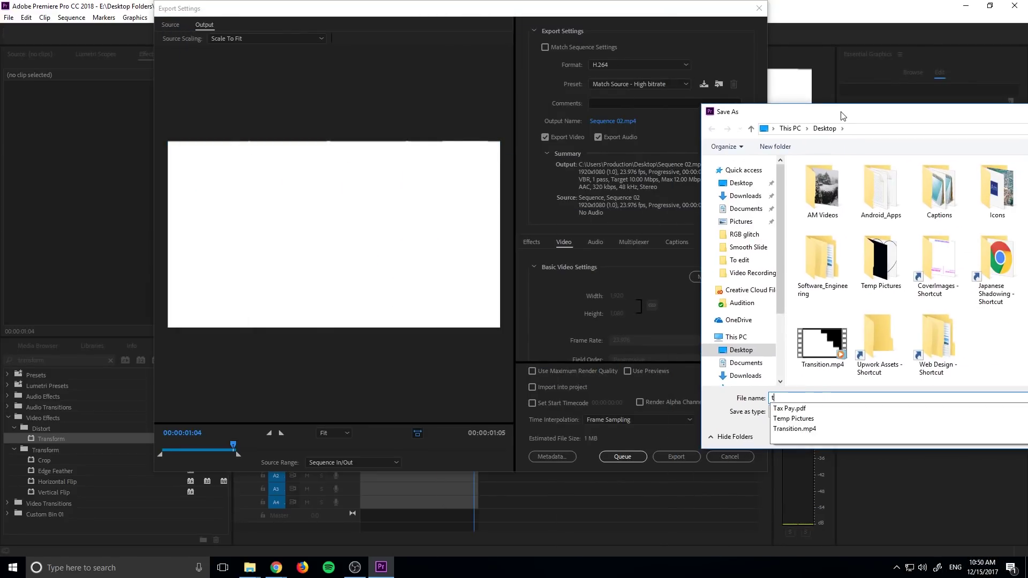
text(ransition 2)
key(Return)
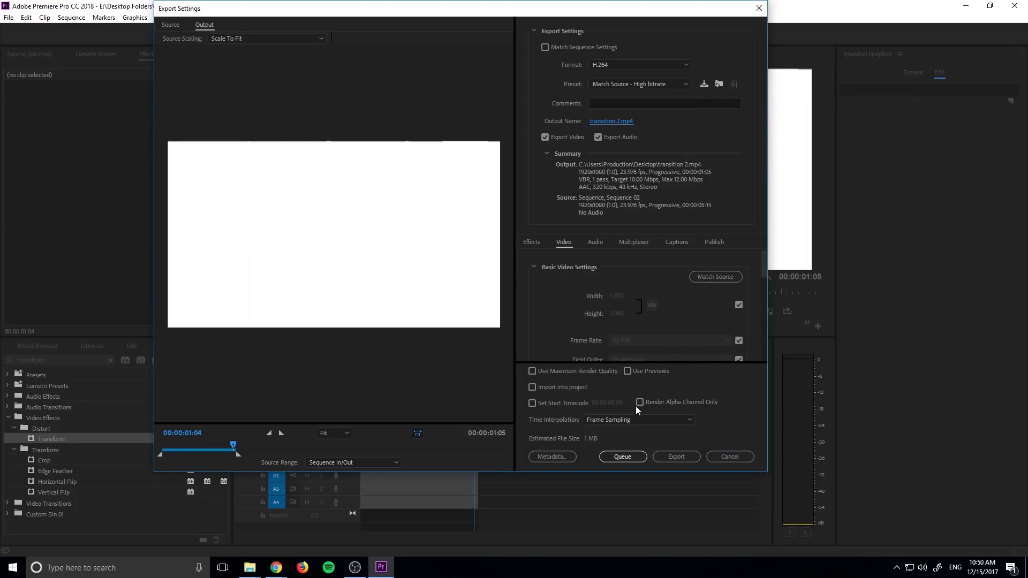
click(677, 456)
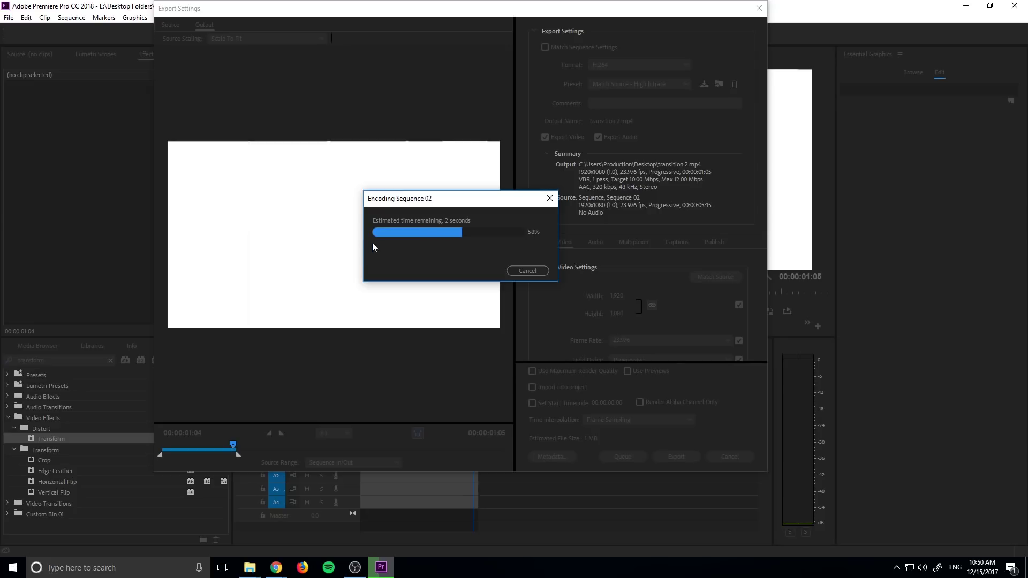
Step: Drag transition 2.mp4 from the Desktop in File Explorer into the Project panel
key(shift+1)
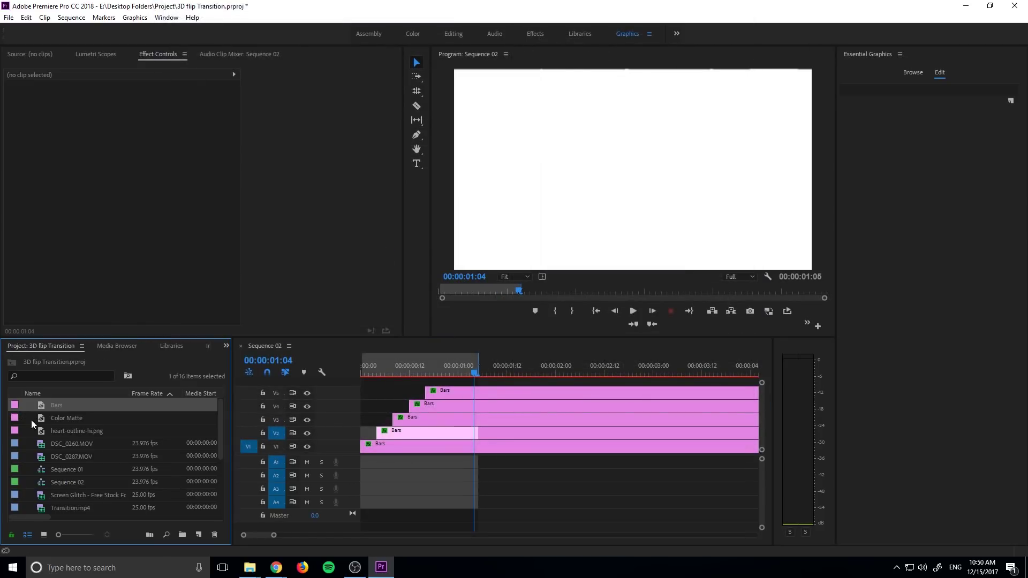
mouse_move(262, 571)
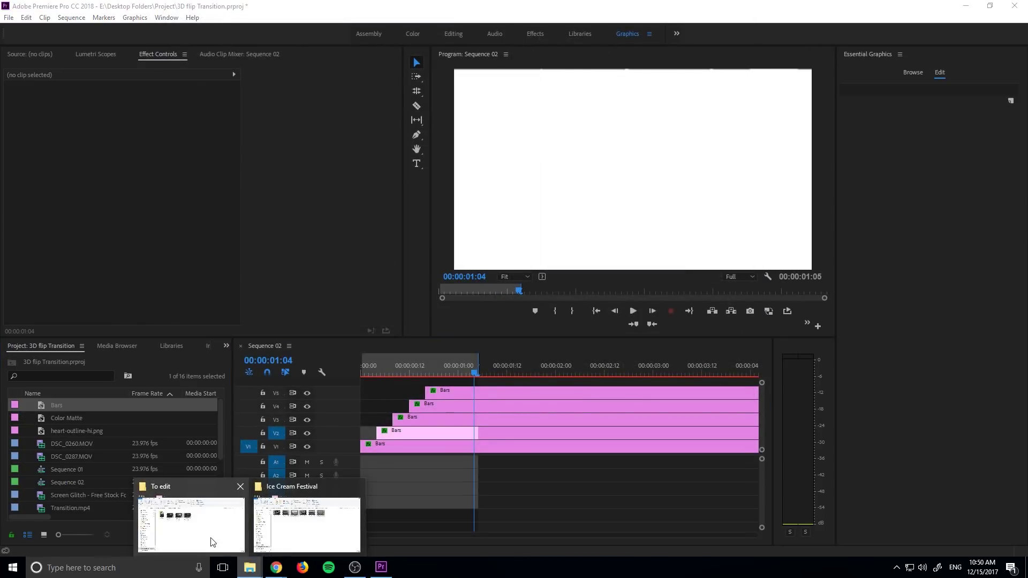
click(386, 572)
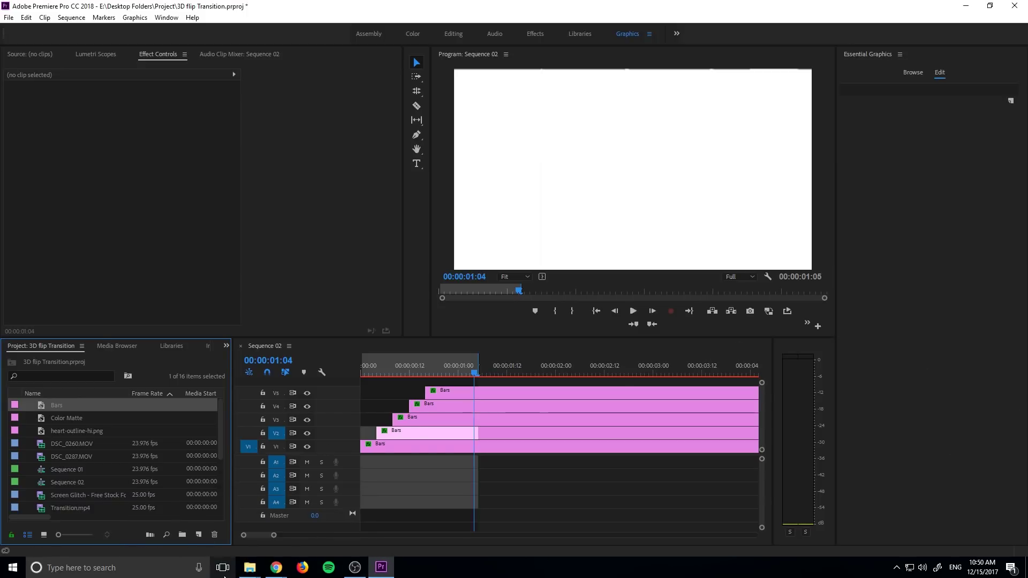
click(250, 568)
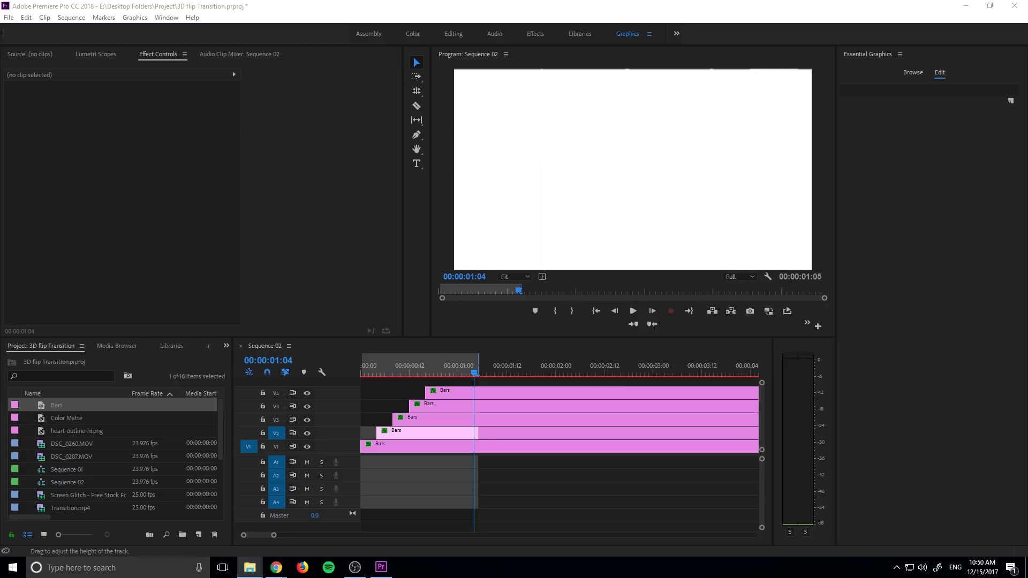
drag(1027, 359, 67, 425)
drag(75, 493, 184, 436)
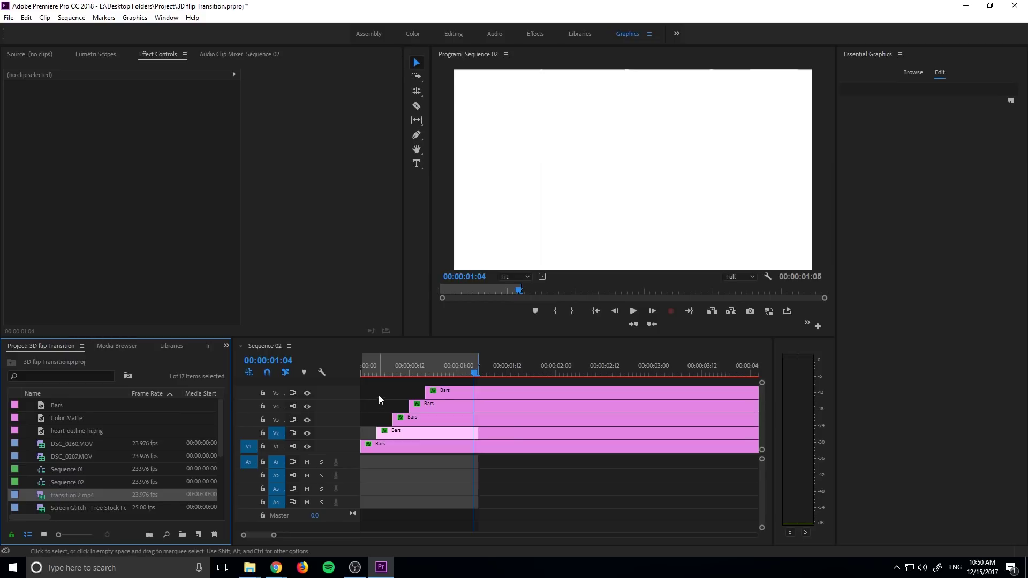
Step: Create a new sequence, Sequence 03, with the default settings
click(9, 17)
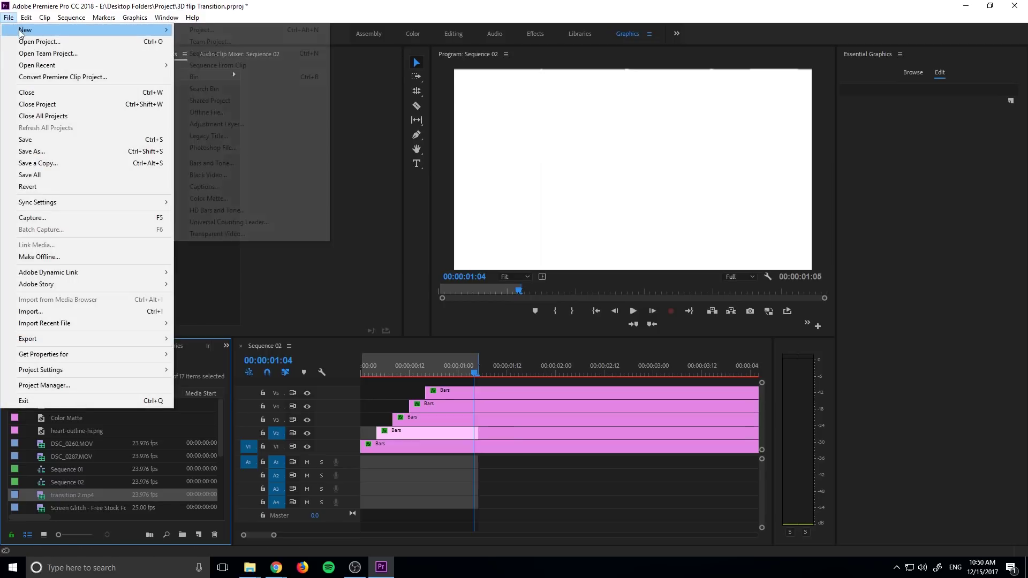
mouse_move(134, 29)
click(262, 52)
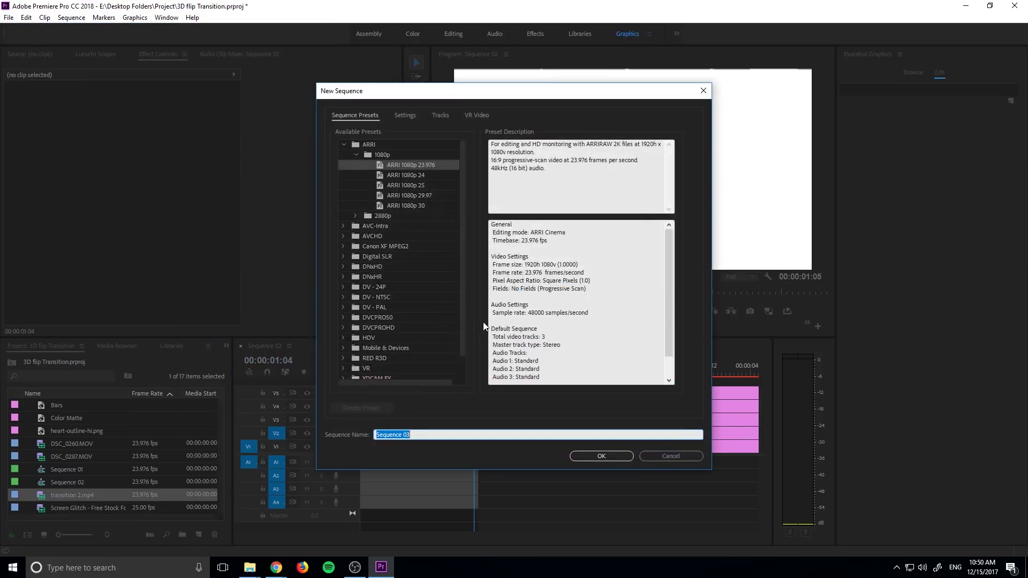
click(620, 460)
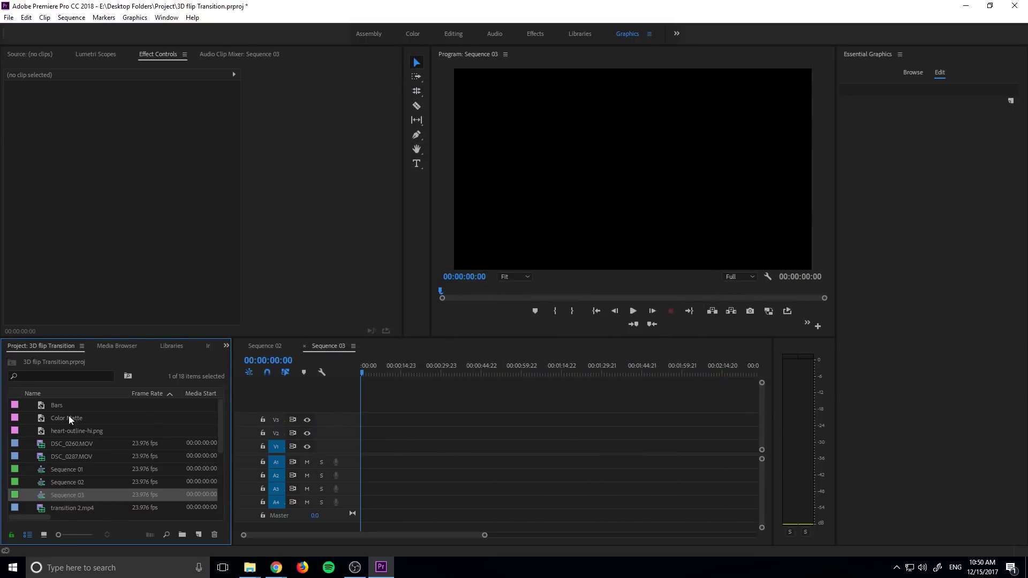
Step: Place the WP footage clip and DSC_0287.MOV on V1 and fit the timeline view
scroll(75, 450, down, 2)
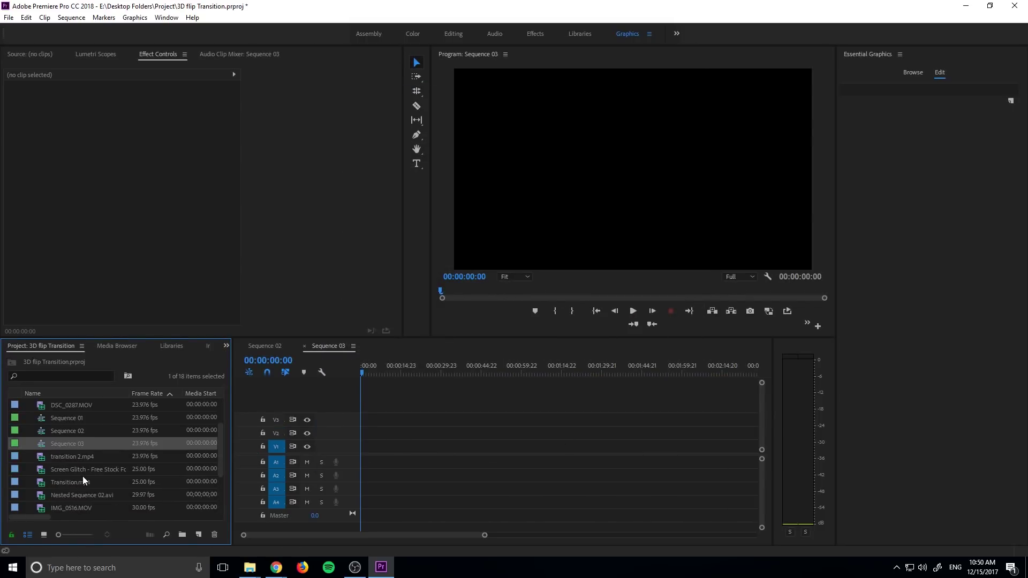
scroll(85, 489, down, 2)
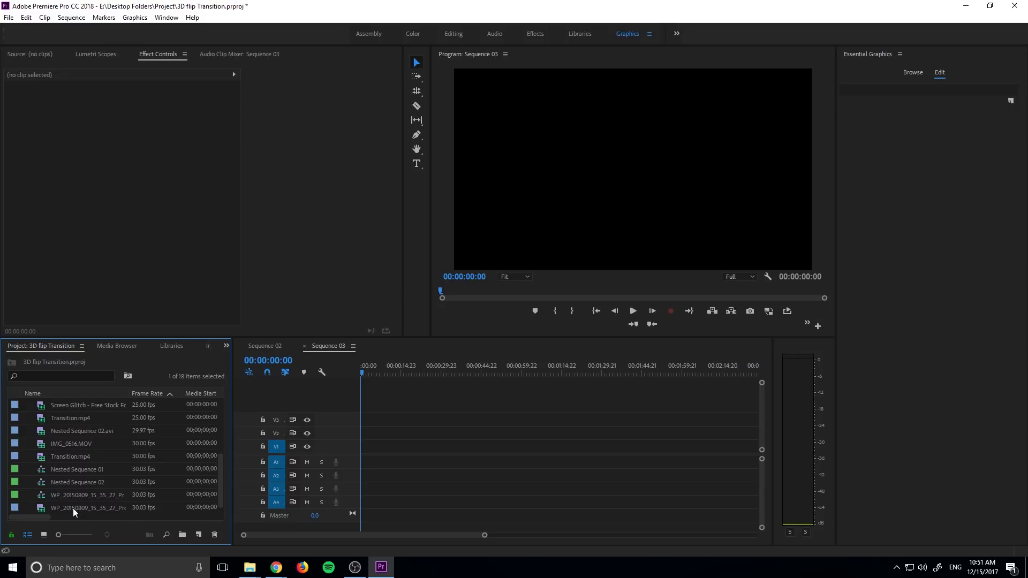
click(73, 508)
scroll(77, 435, up, 4)
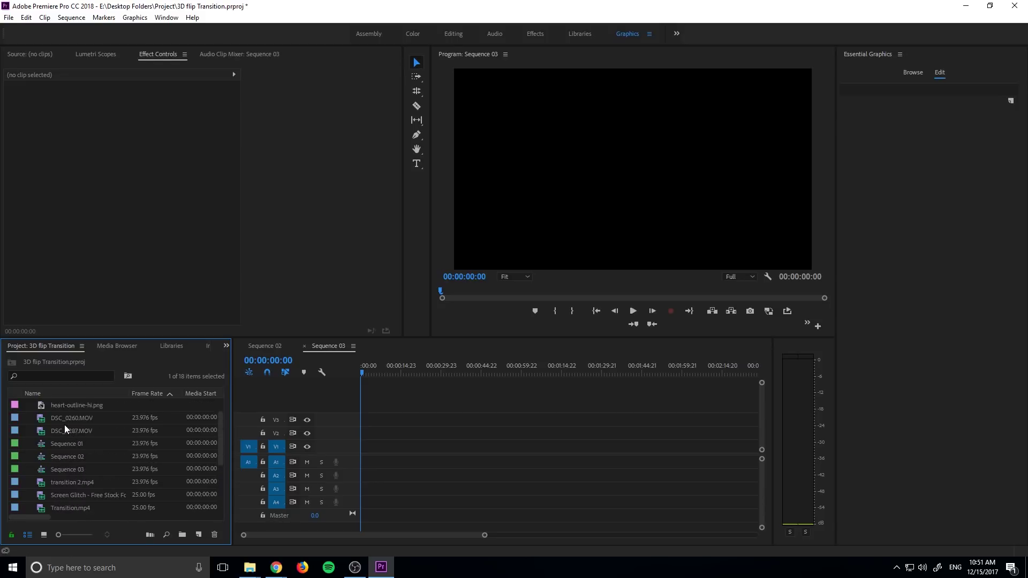
ctrl+click(59, 426)
drag(50, 422, 384, 458)
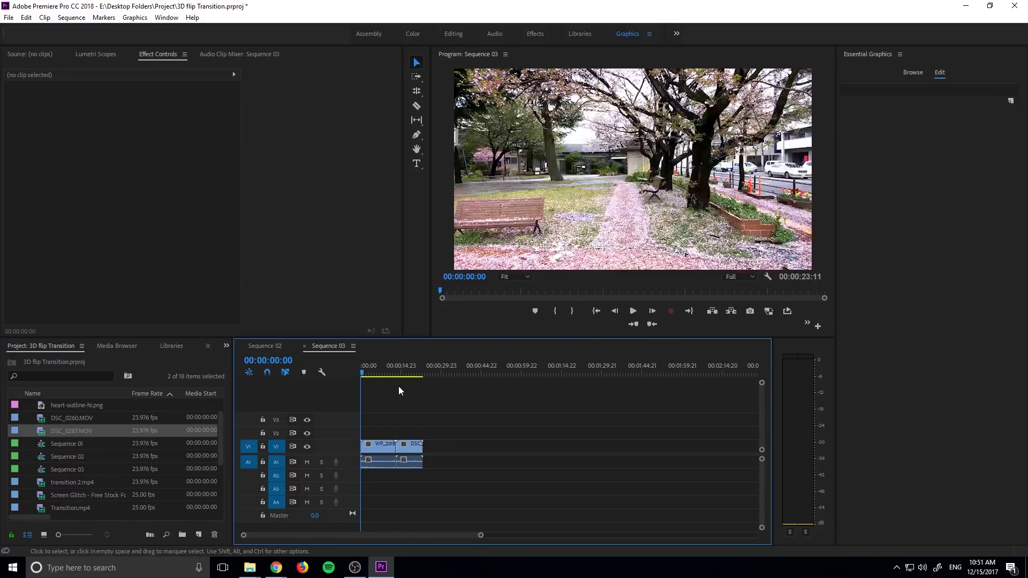
drag(369, 365, 405, 367)
key(=)
key(=)
key(=)
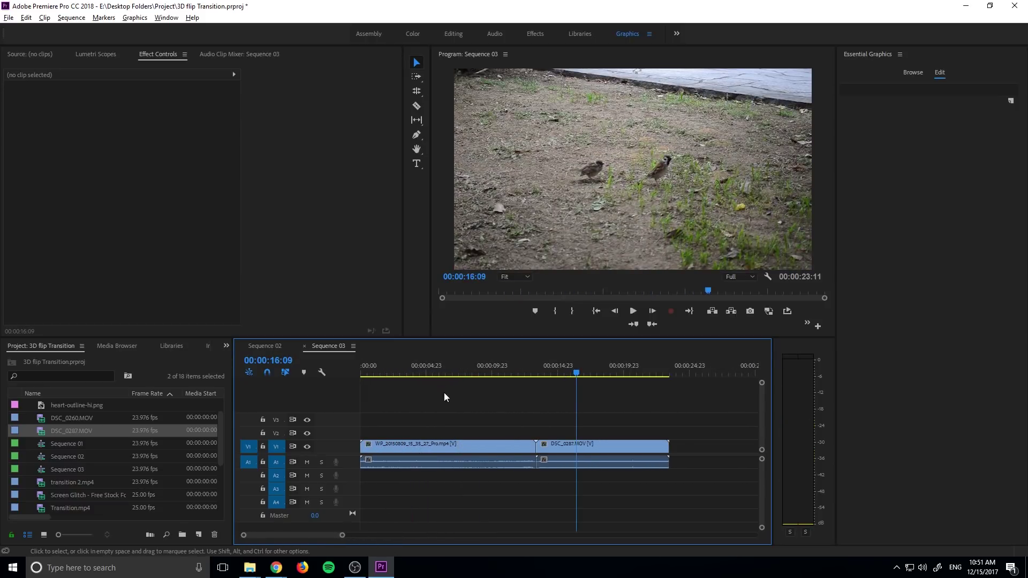
Step: Move DSC_0287.MOV up to V3 starting at 00:00:08:08 and mute track A1
click(420, 373)
drag(422, 375, 472, 377)
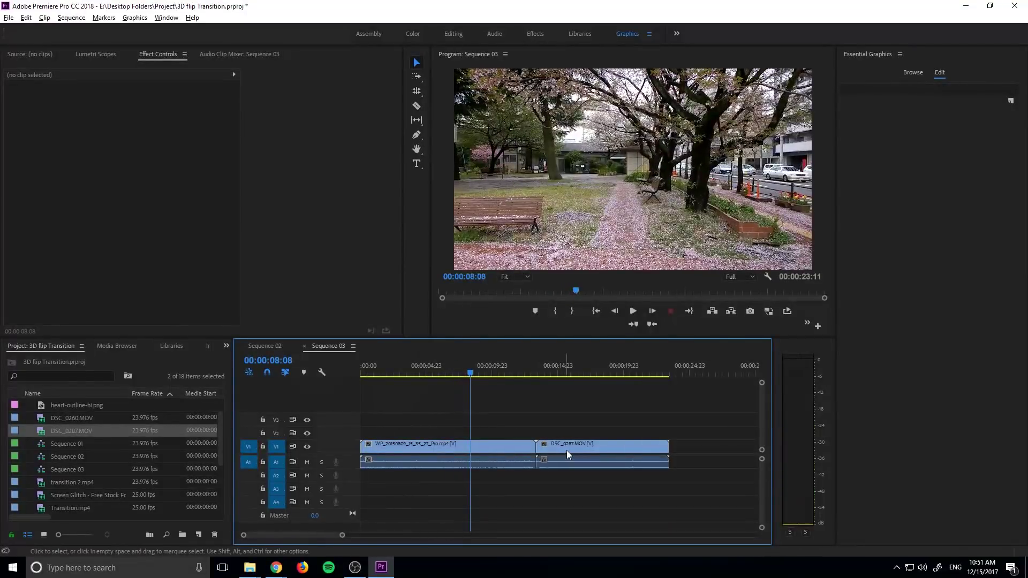
drag(566, 451, 504, 421)
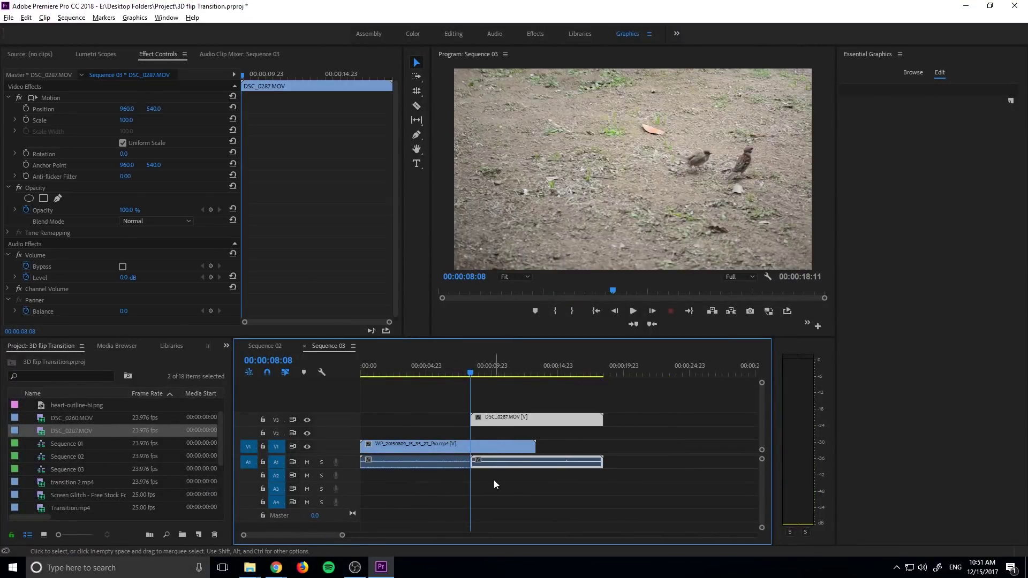
click(493, 481)
click(307, 462)
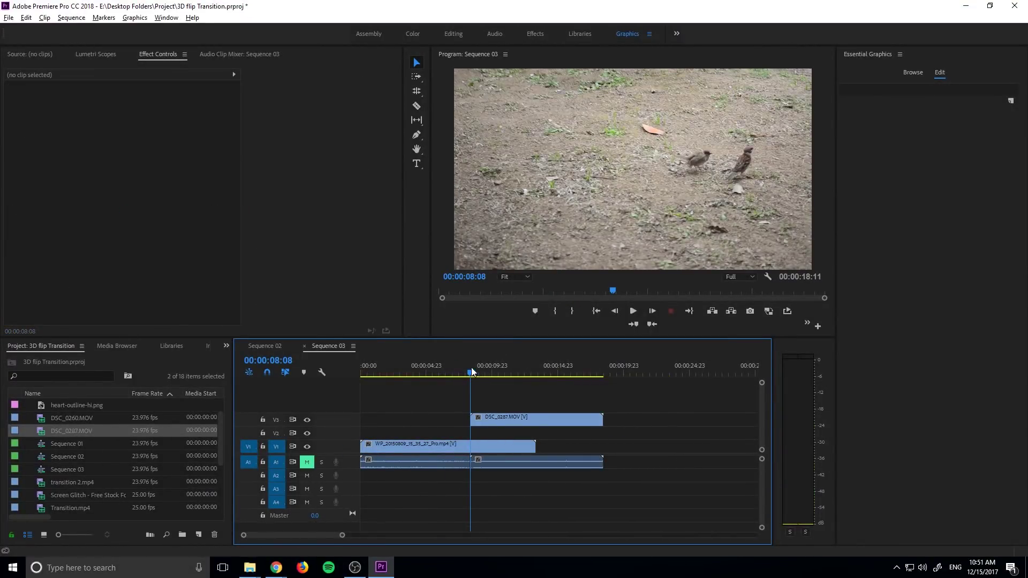
drag(471, 373, 472, 400)
Step: Place transition 2.mp4 on V2, aligned with DSC_0287.MOV's start
drag(60, 484, 477, 438)
scroll(478, 438, up, 5)
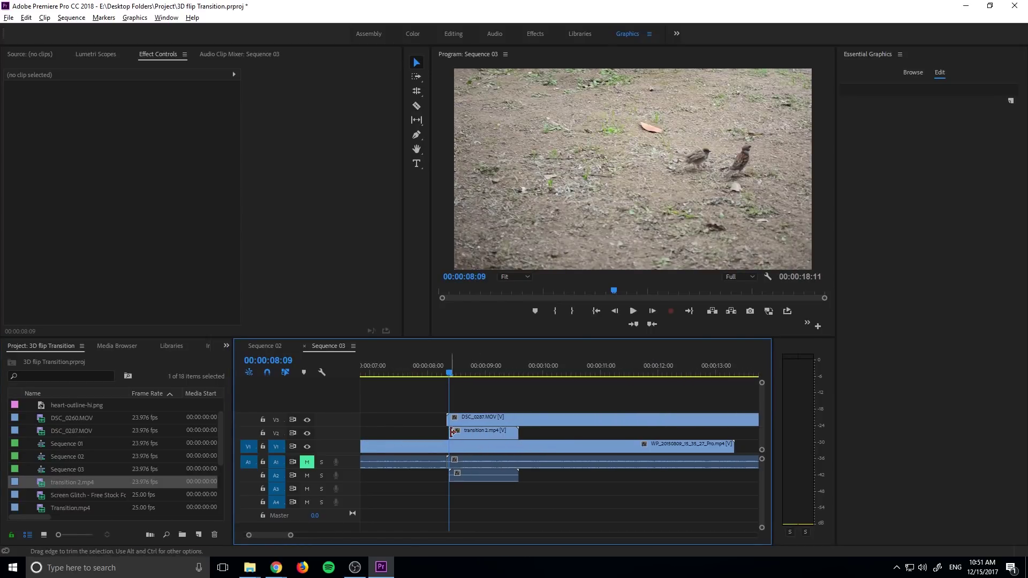
drag(448, 368, 418, 367)
mouse_move(474, 435)
mouse_down()
mouse_move(461, 433)
mouse_move(474, 434)
mouse_up()
mouse_move(454, 371)
mouse_down()
mouse_move(436, 370)
mouse_move(451, 371)
mouse_up()
click(487, 419)
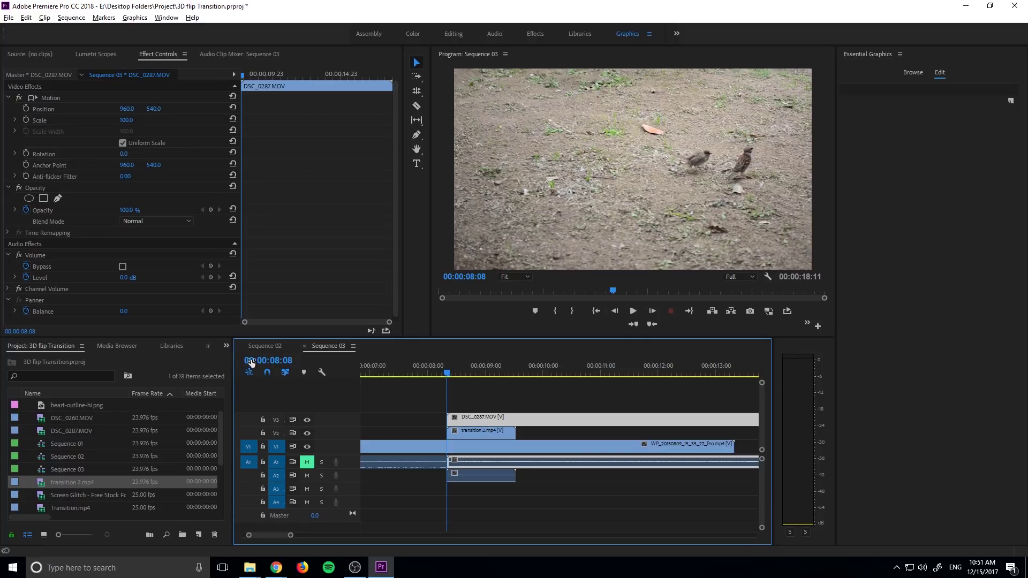
Step: Search the Effects panel for 'set matt' and apply Set Matte to DSC_0287.MOV
click(227, 348)
click(237, 401)
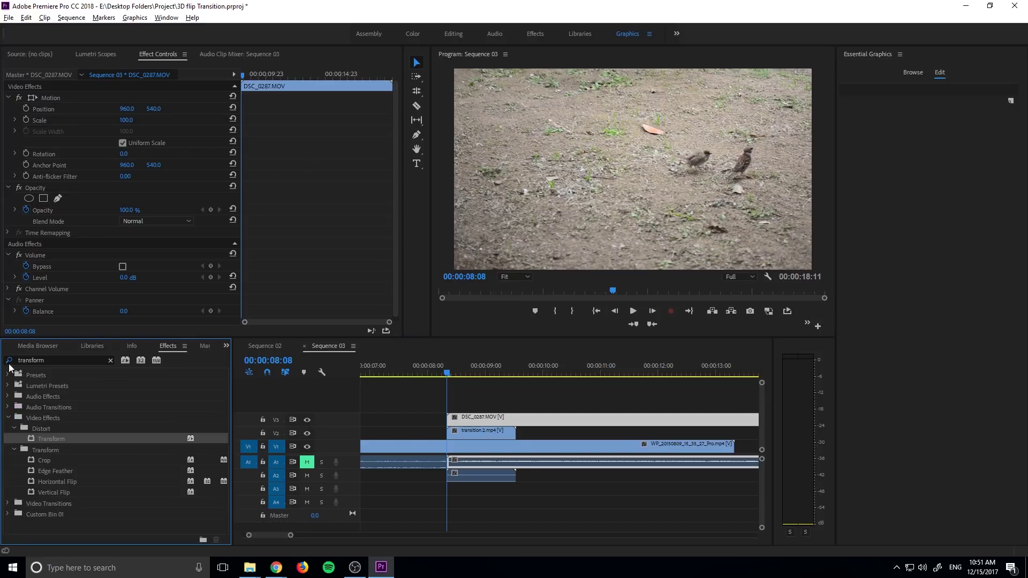
double_click(76, 356)
text(set)
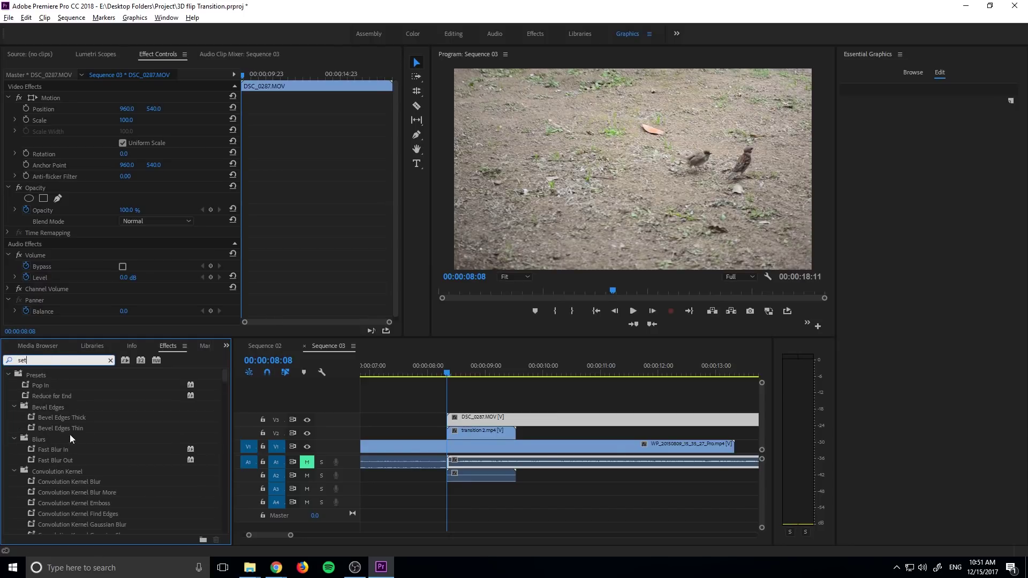
text( matt)
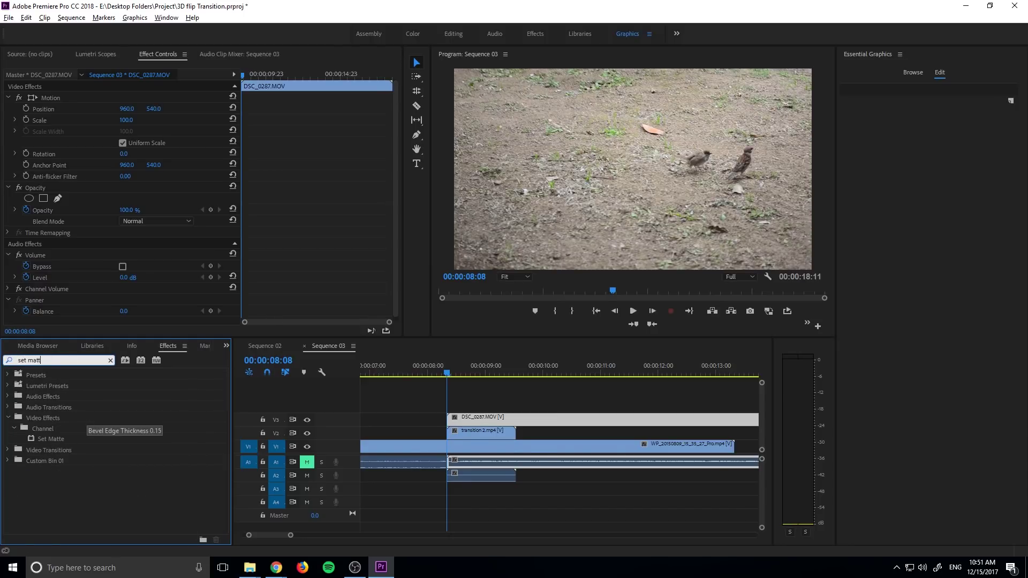
drag(62, 436, 490, 417)
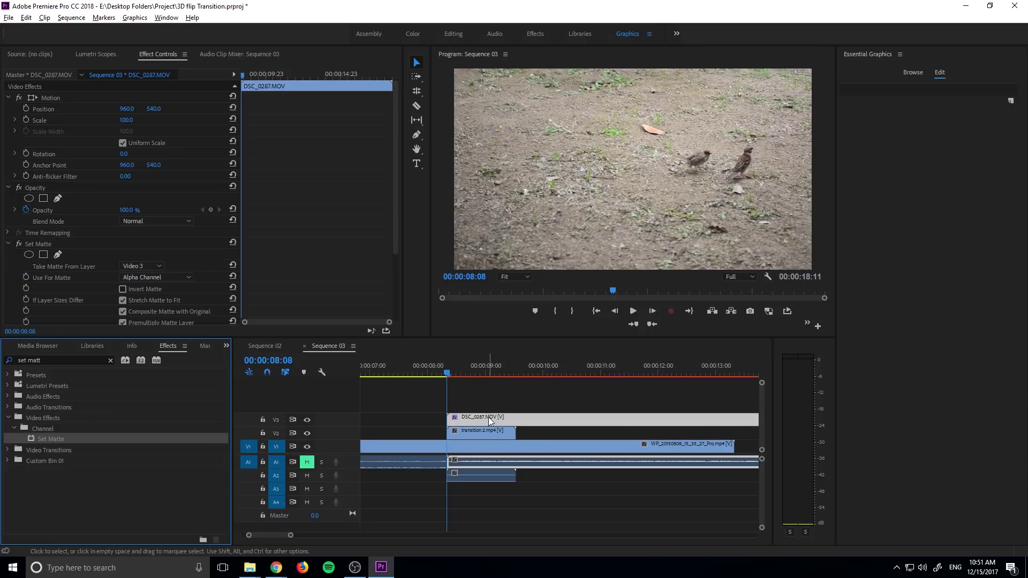
click(488, 417)
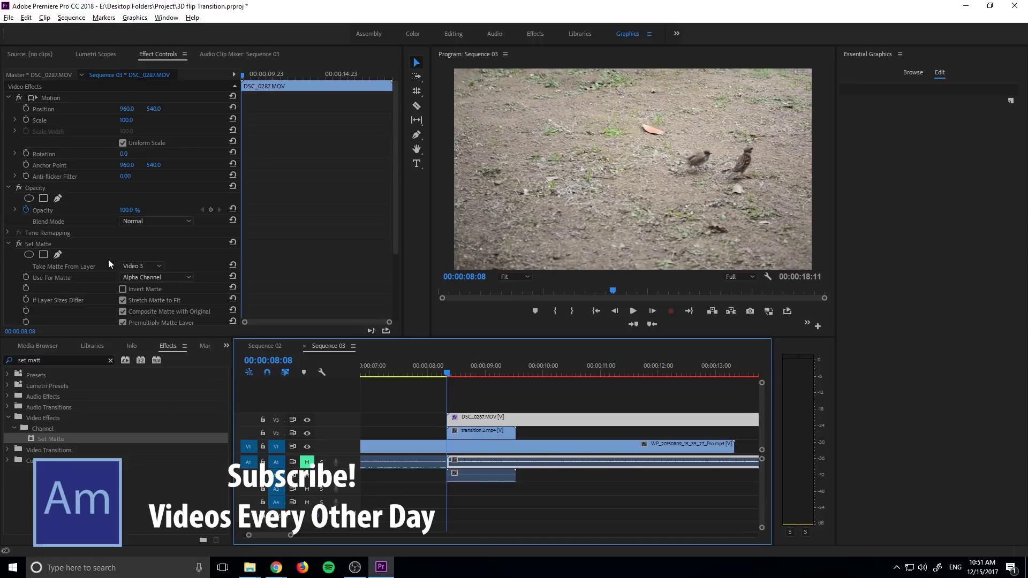
Step: Take the matte from Video 2, preview it, then view Sequence 02's bars
click(141, 266)
click(155, 304)
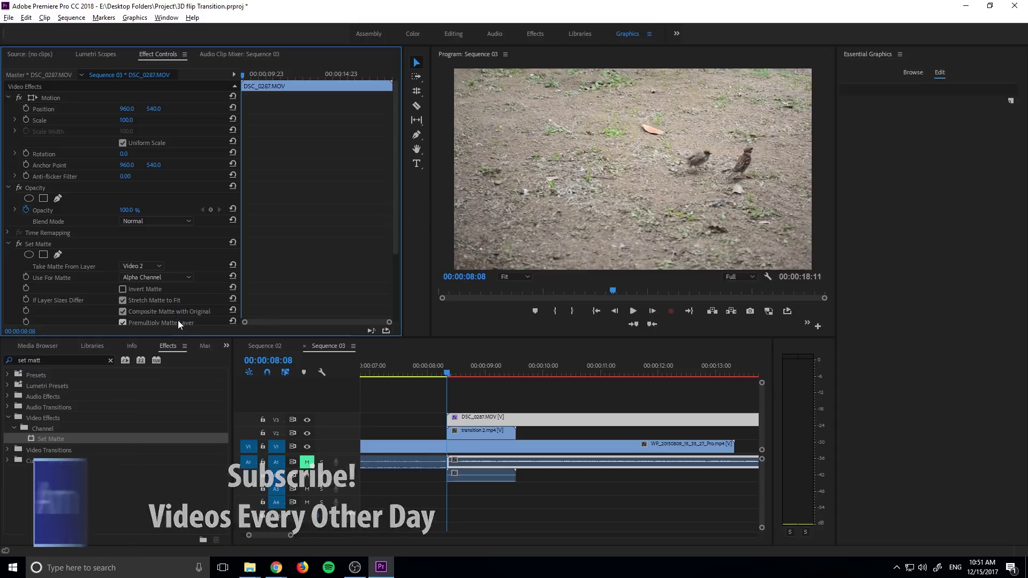
scroll(203, 278, down, 4)
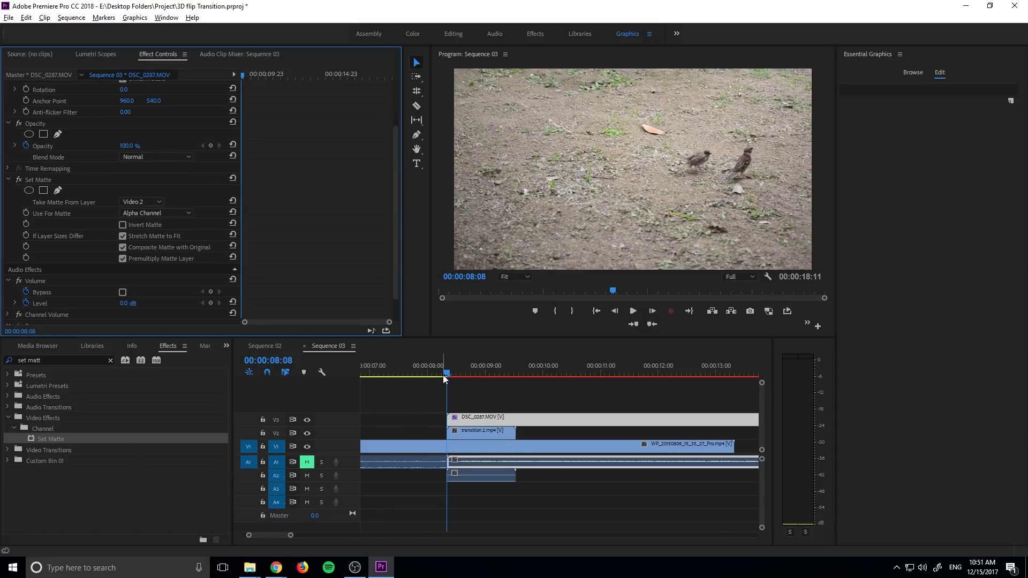
mouse_move(444, 374)
mouse_down()
mouse_move(475, 373)
mouse_move(449, 374)
mouse_up()
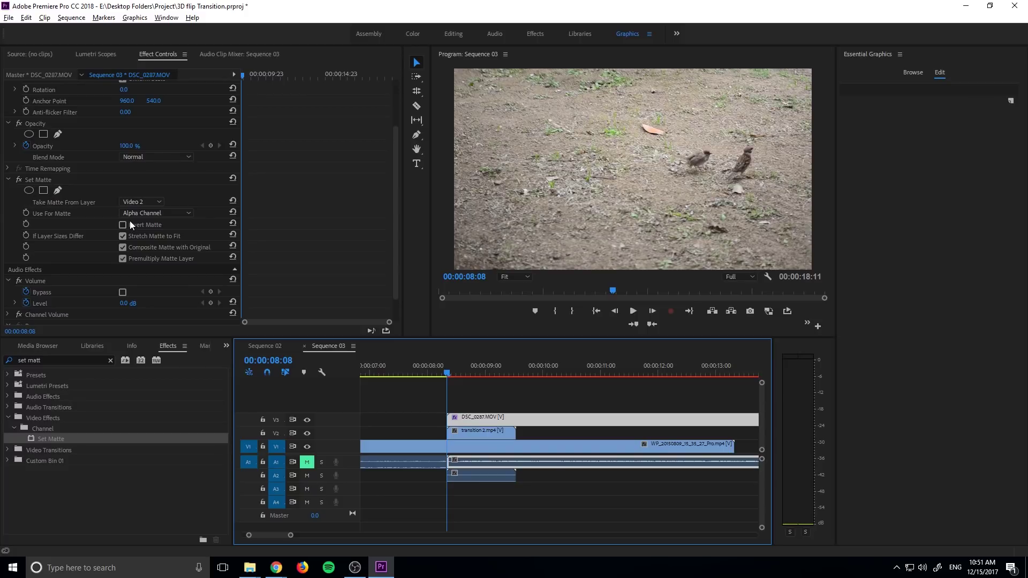
click(265, 346)
drag(471, 368, 384, 373)
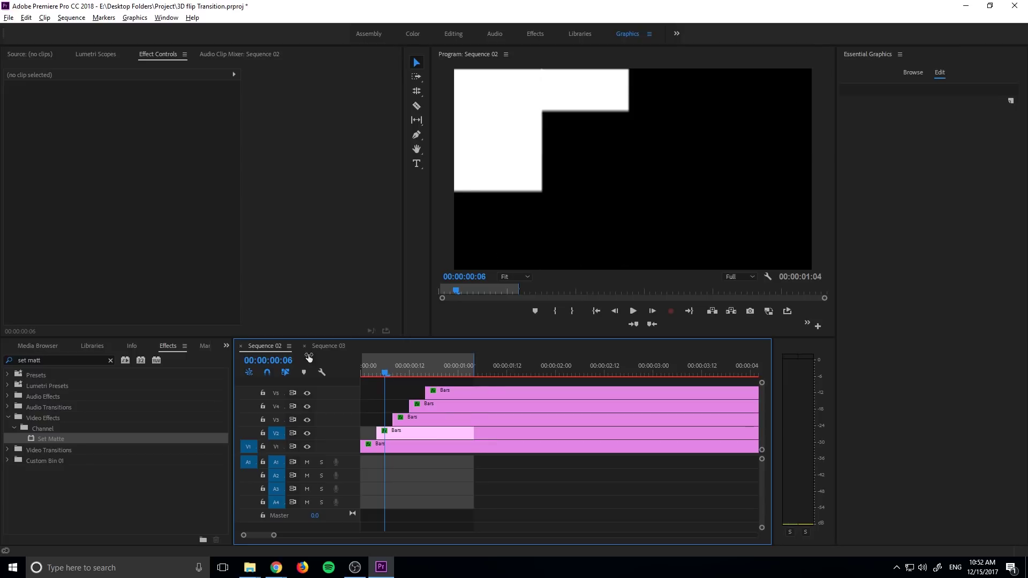
Step: In Sequence 03, set DSC_0287.MOV's Set Matte Use For Matte to Luminance
click(324, 346)
click(156, 285)
click(153, 278)
click(140, 342)
mouse_move(450, 376)
mouse_down()
mouse_move(478, 375)
mouse_move(438, 380)
mouse_move(451, 384)
mouse_up()
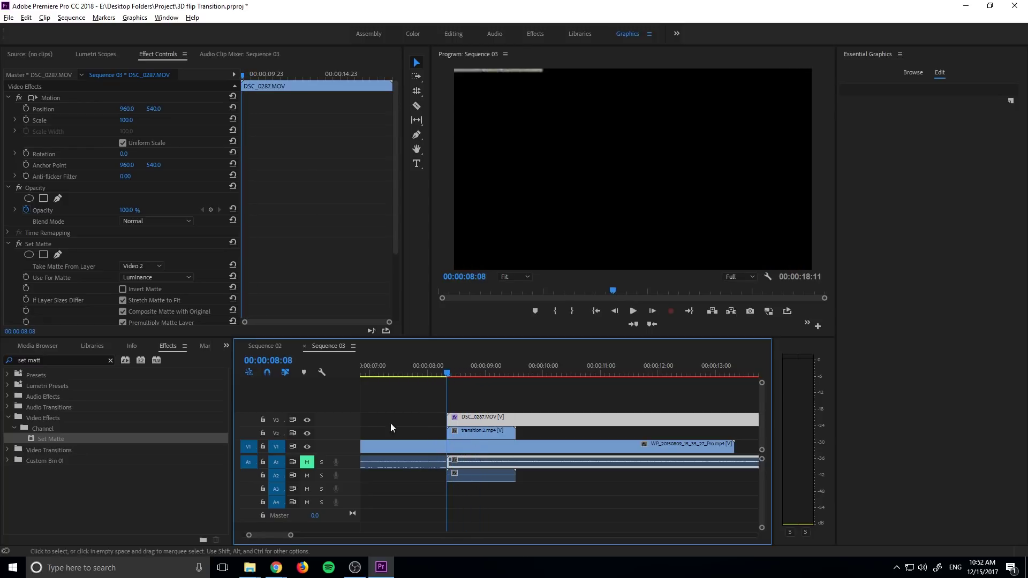
Step: Toggle V2's visibility off and check the matted footage around 00:00:08:14
click(307, 435)
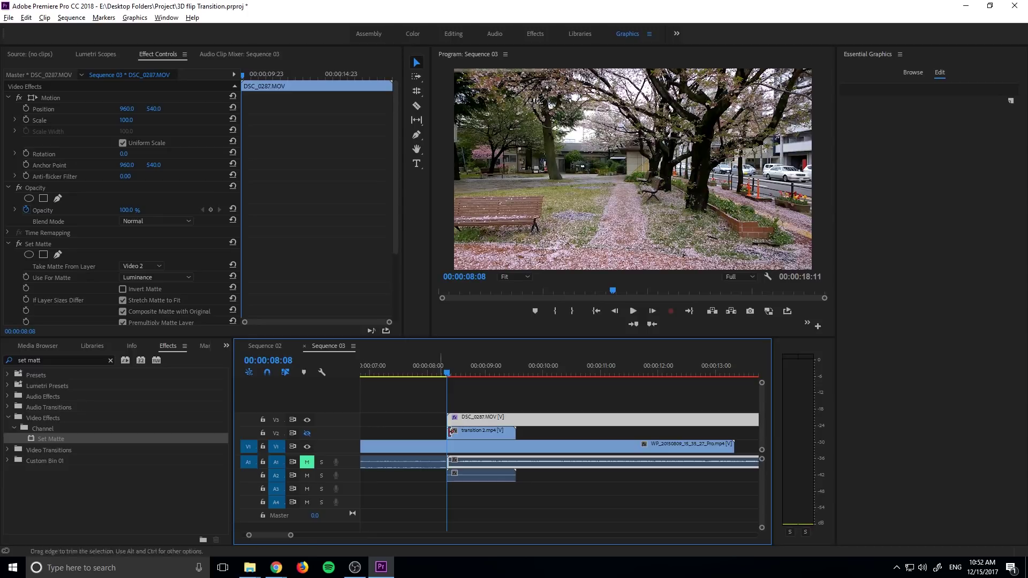
click(308, 433)
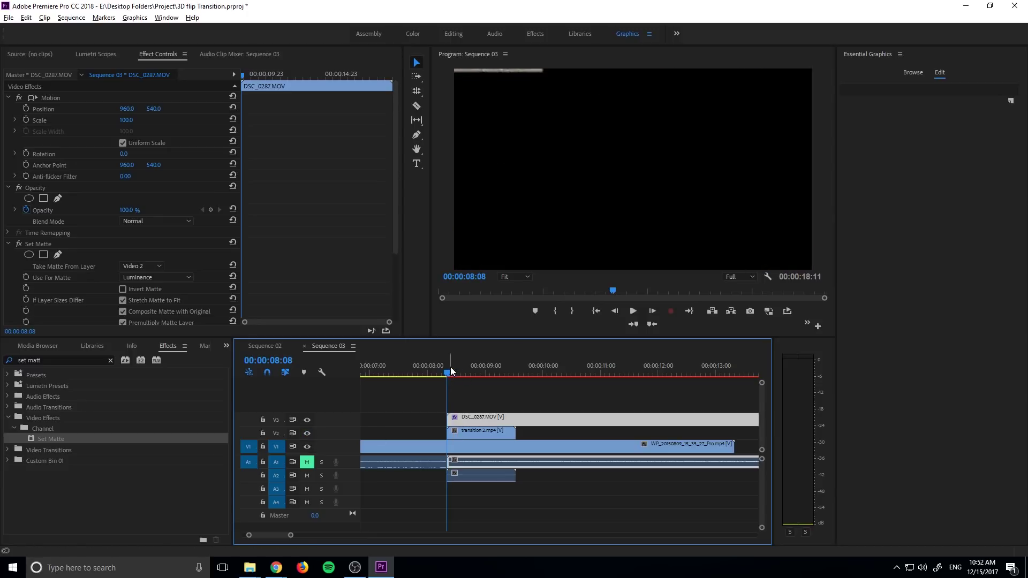
drag(451, 371, 462, 369)
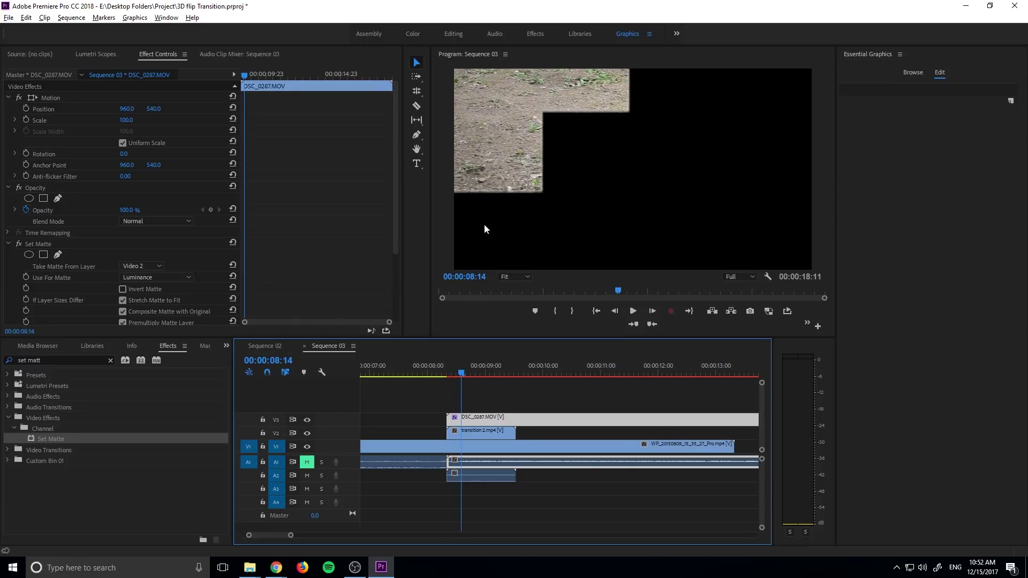
click(483, 430)
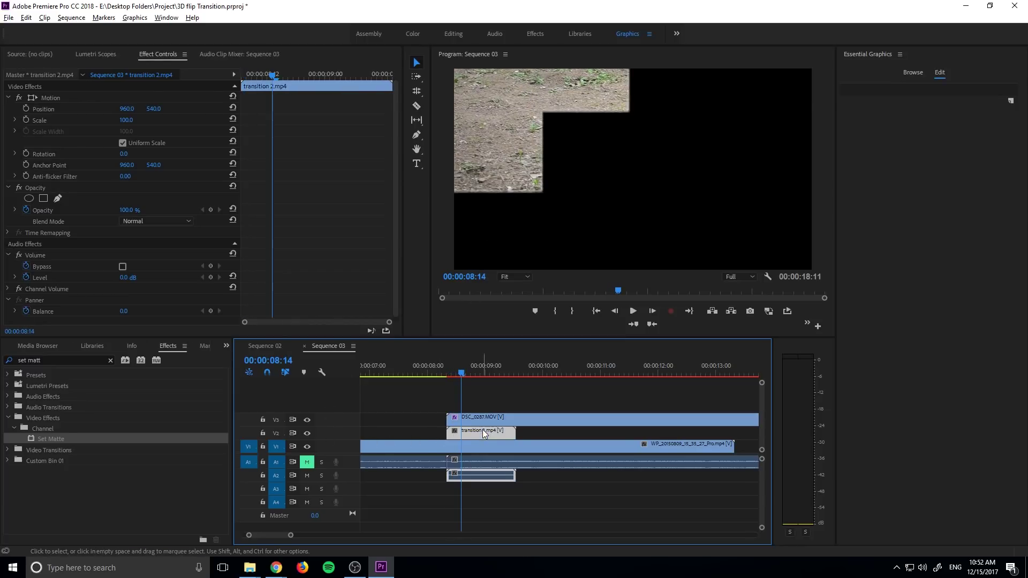
click(460, 448)
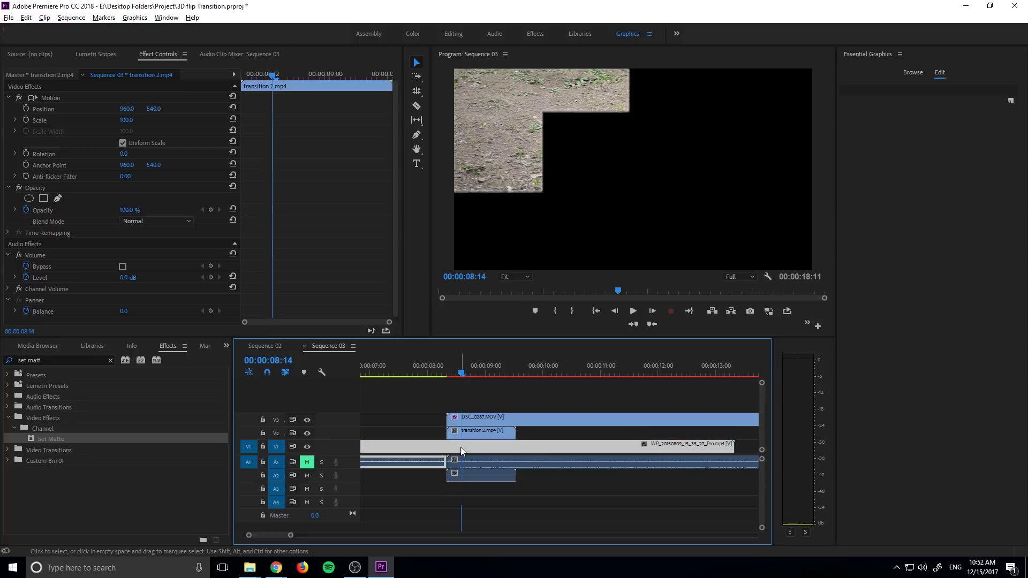
click(307, 434)
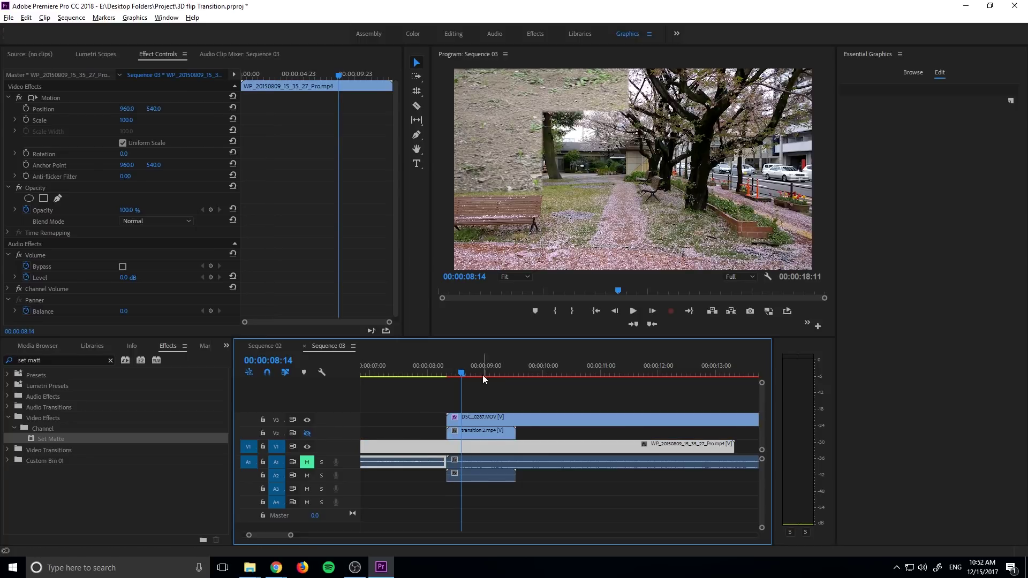
drag(480, 375, 518, 416)
Step: Zoom the timeline, park the playhead at 00:00:09:13 and select DSC_0287.MOV
scroll(501, 429, up, 2)
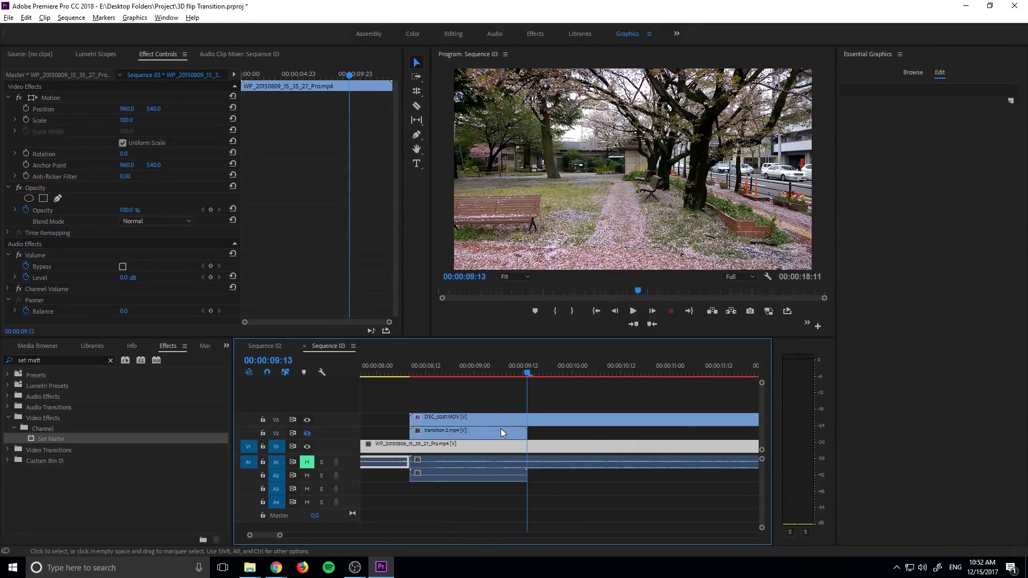
scroll(500, 428, up, 2)
drag(560, 413, 561, 413)
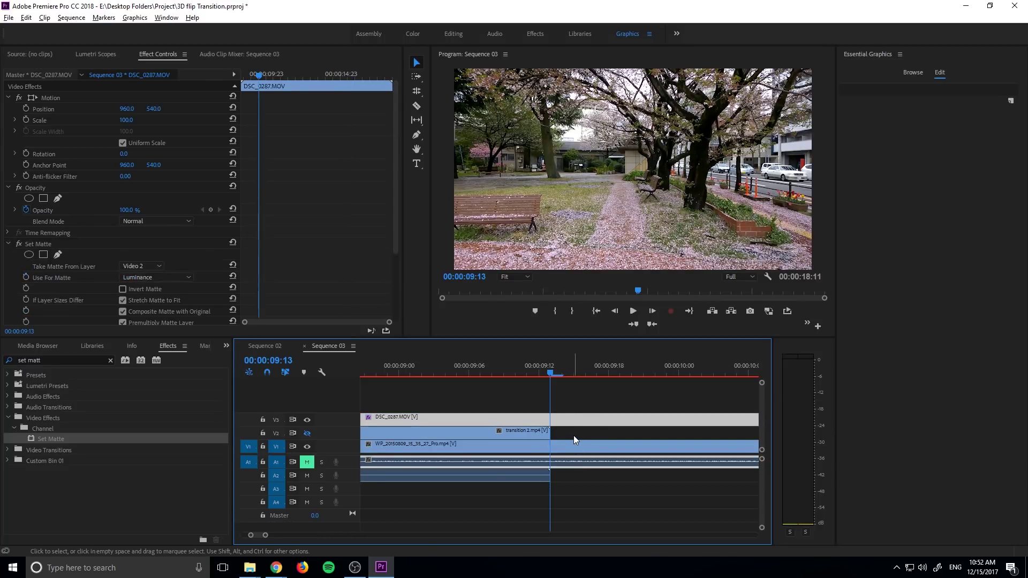
click(574, 435)
click(562, 422)
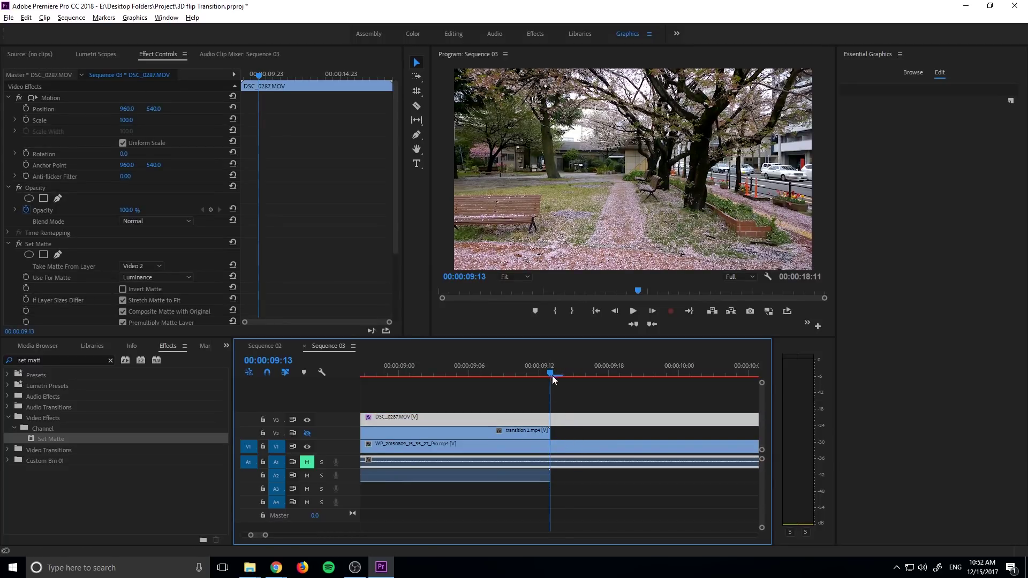
click(561, 378)
shift+click(566, 417)
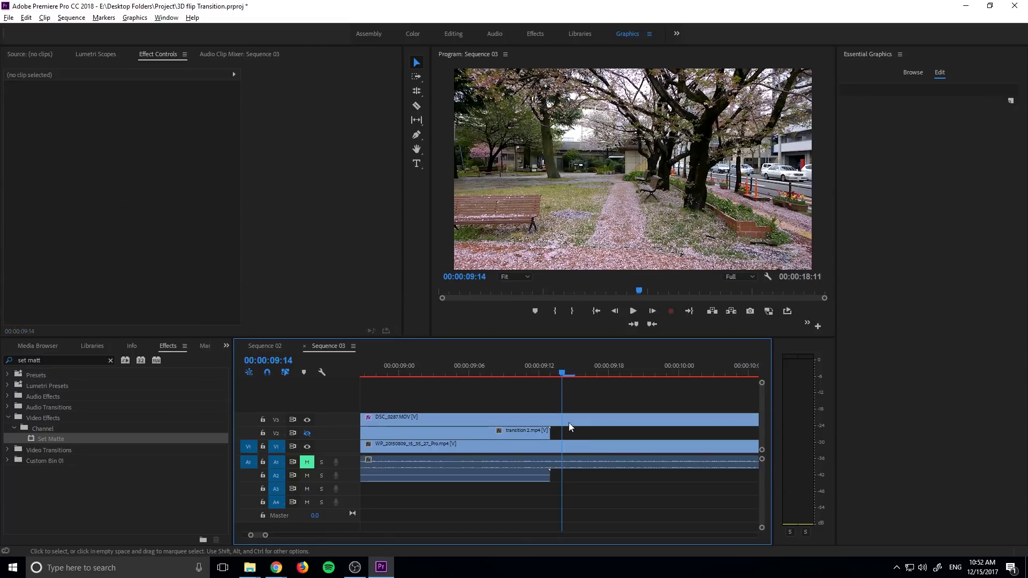
mouse_move(541, 369)
mouse_down()
mouse_move(515, 371)
mouse_move(550, 378)
mouse_up()
click(569, 449)
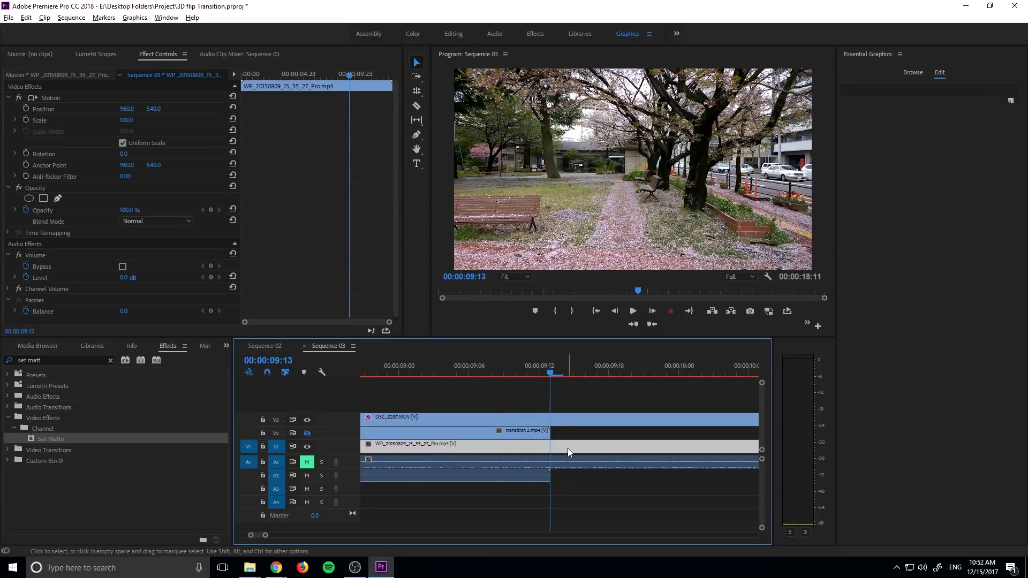
click(555, 417)
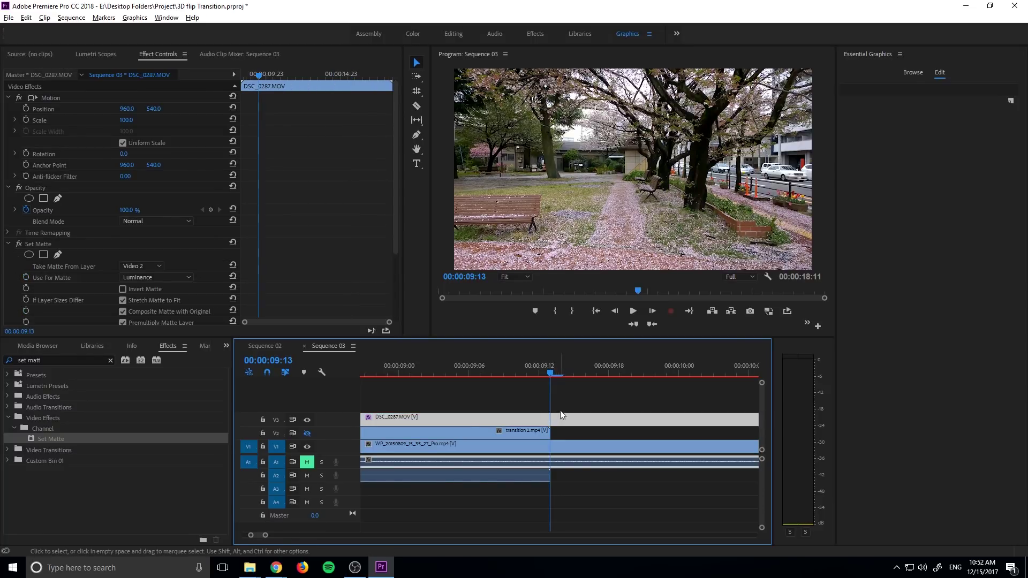
Step: Save the project
scroll(560, 390, down, 2)
scroll(560, 391, up, 1)
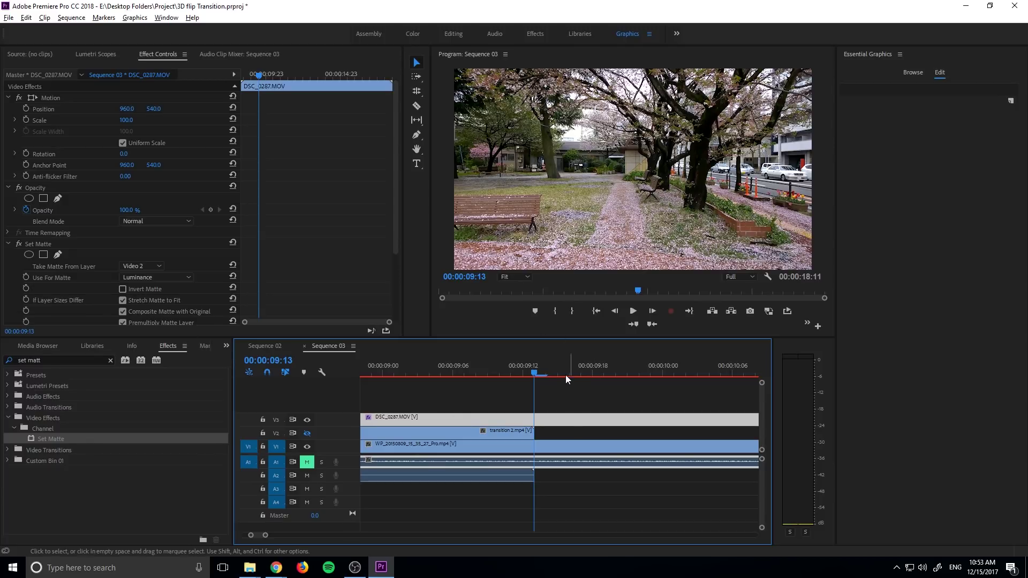
key(ctrl+s)
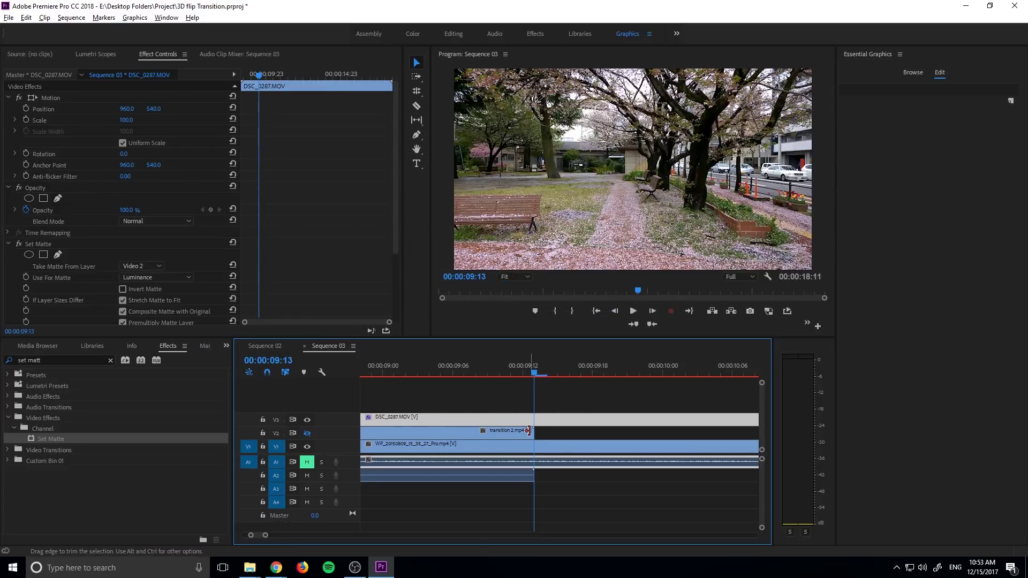
Step: Keyframe Invert Matte off at 00:00:09:12 and on at 00:00:09:13
click(123, 289)
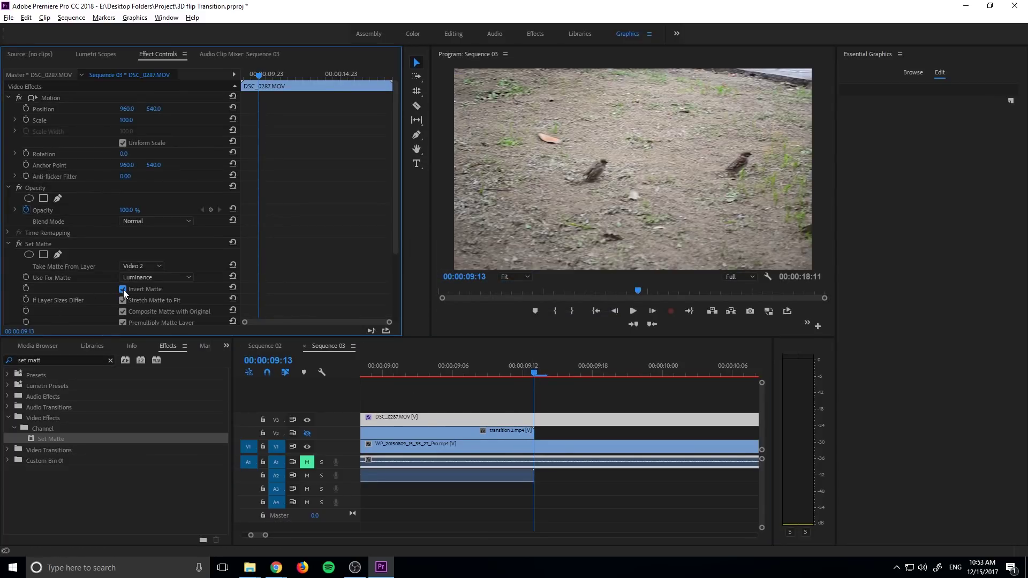
click(544, 371)
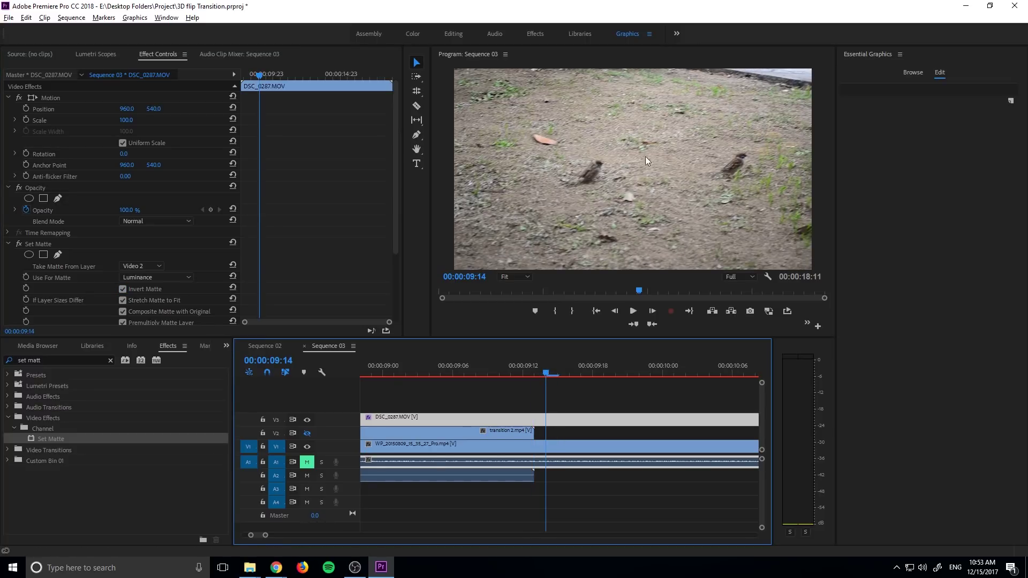
click(122, 289)
click(535, 374)
key(Left)
click(26, 288)
click(650, 311)
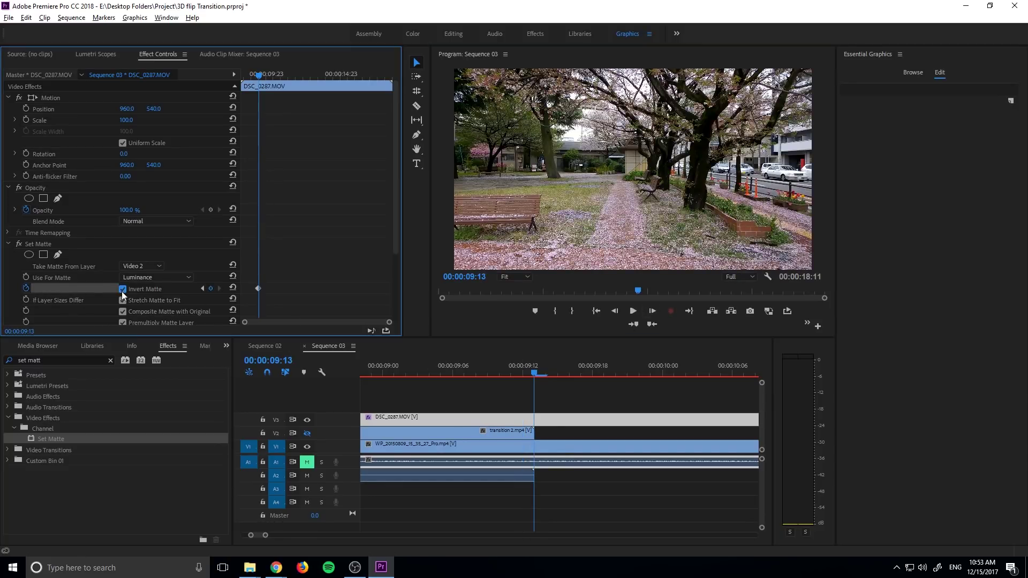
click(122, 289)
mouse_move(545, 381)
mouse_down()
mouse_move(353, 377)
mouse_move(579, 378)
mouse_move(563, 382)
mouse_up()
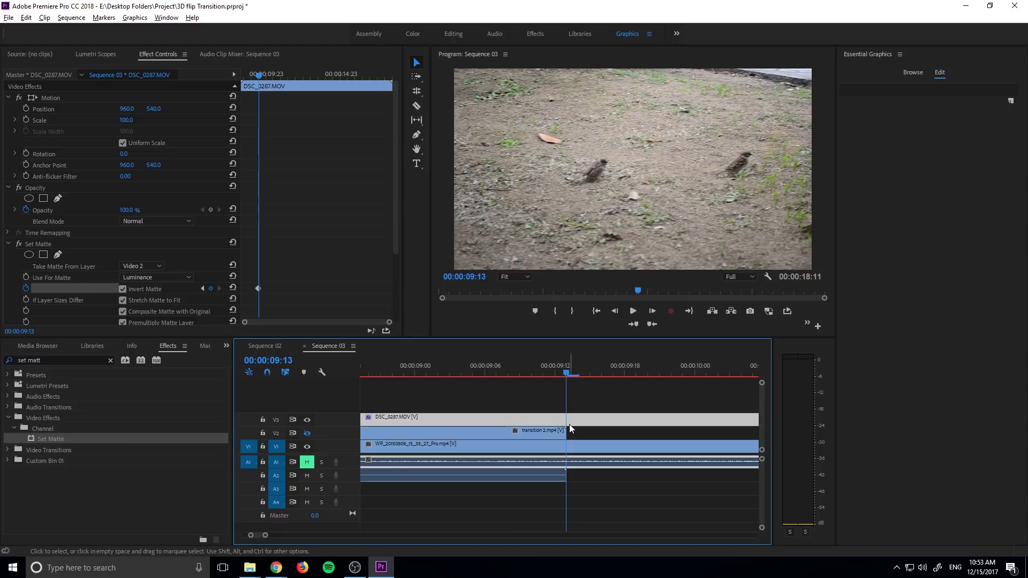
Step: Clear the sequence out point and razor-cut DSC_0287.MOV on V3 at 00:00:09:13
key(c)
right_click(577, 370)
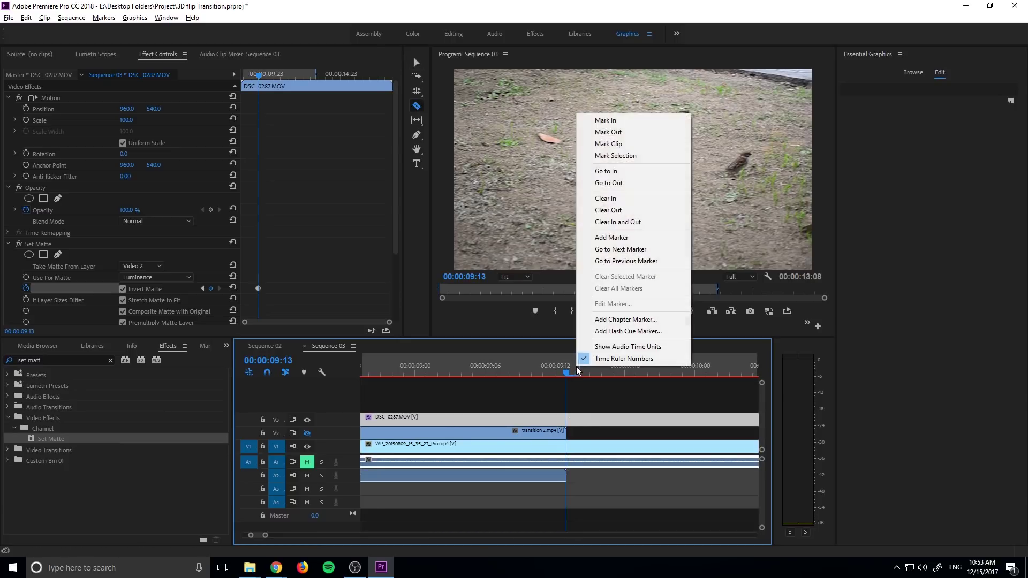
click(617, 210)
click(567, 417)
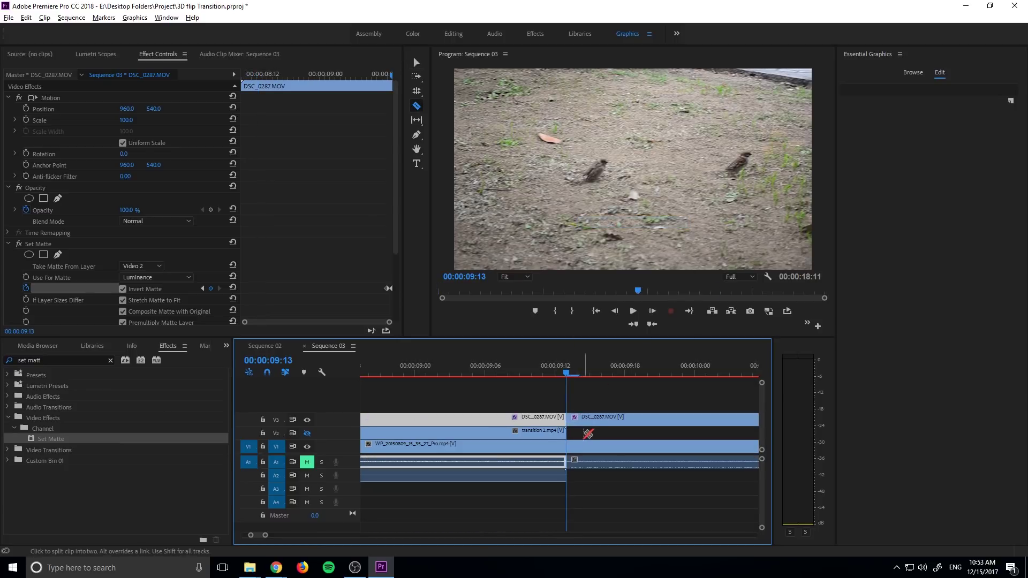
Step: Delete the Set Matte effect from the DSC_0287.MOV piece after the cut
key(v)
click(583, 422)
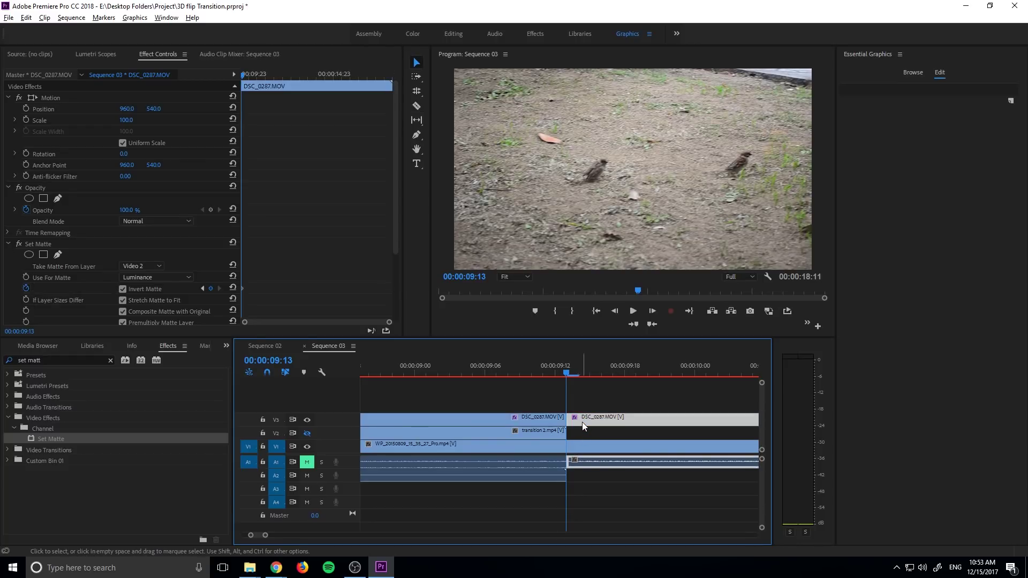
click(31, 245)
key(Delete)
Step: Preview the result around the cut, scrubbing forward to 00:00:09:22
mouse_move(566, 378)
mouse_down()
mouse_move(445, 370)
mouse_move(561, 374)
mouse_up()
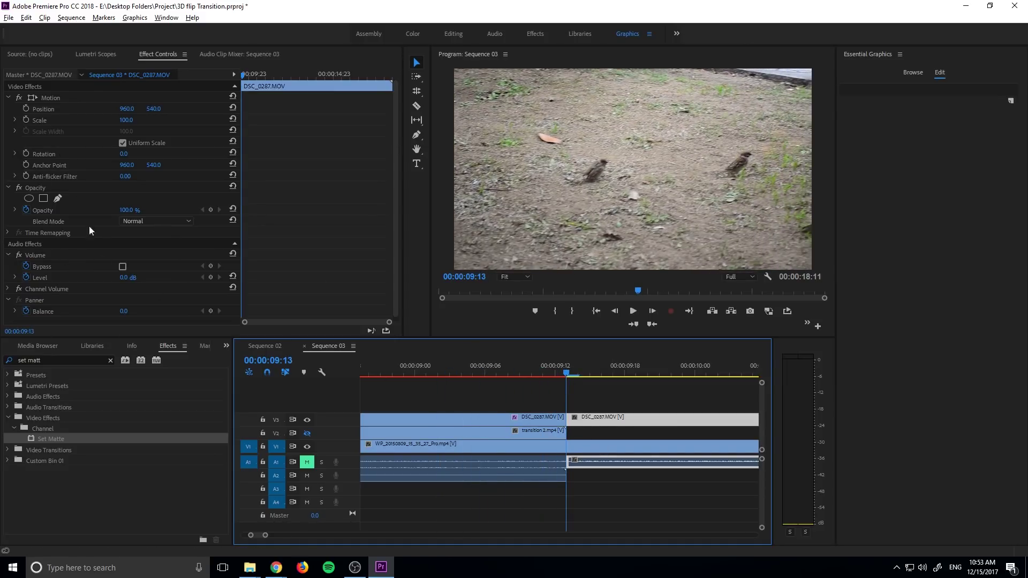
click(551, 434)
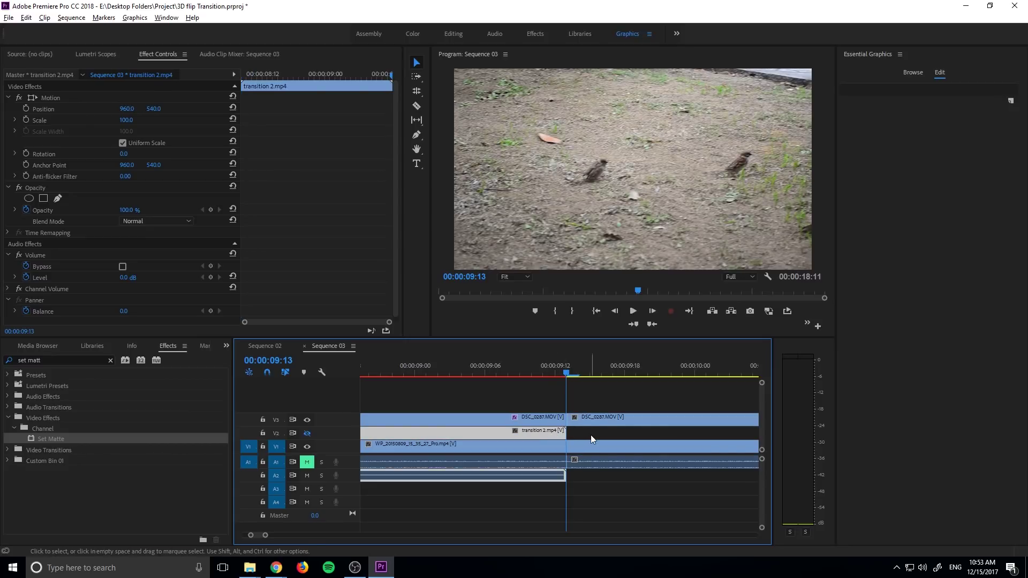
mouse_move(569, 374)
mouse_down()
mouse_move(423, 366)
mouse_move(566, 376)
mouse_up()
click(594, 418)
drag(564, 373, 396, 377)
key(minus)
key(minus)
key(minus)
key(minus)
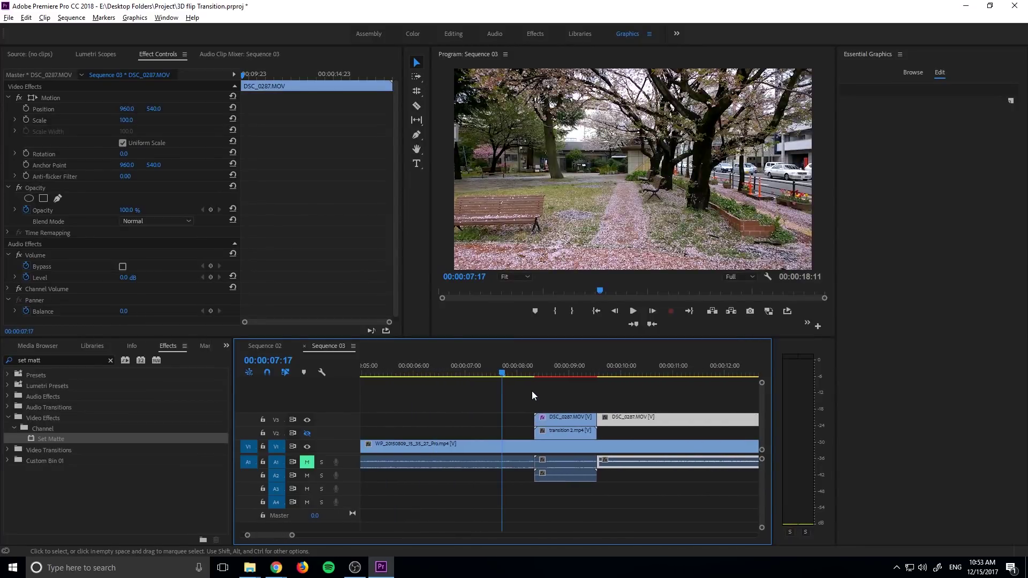
mouse_move(517, 374)
mouse_down()
mouse_move(615, 381)
mouse_move(506, 377)
mouse_up()
click(258, 345)
drag(374, 367, 416, 367)
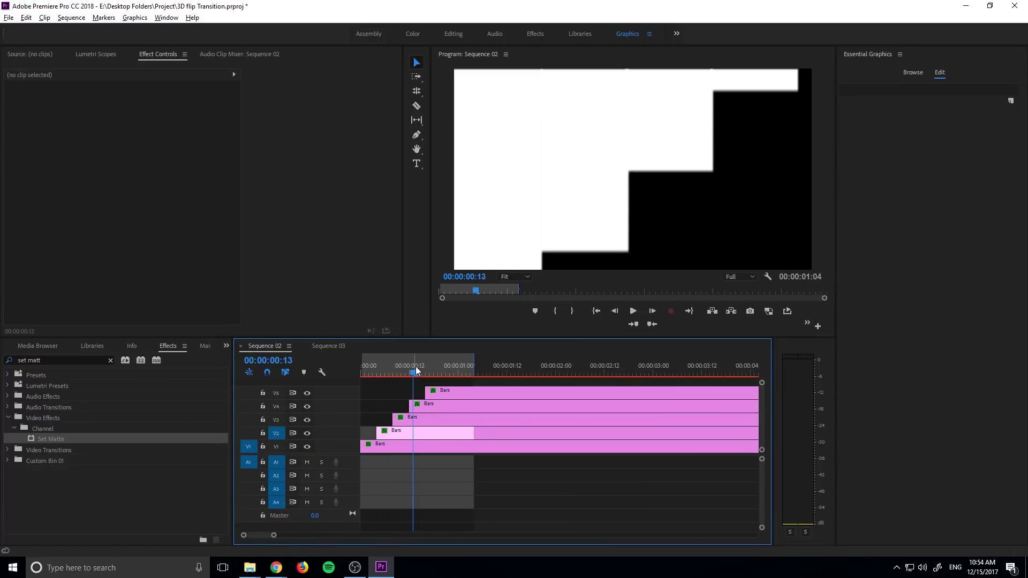
drag(419, 370, 365, 358)
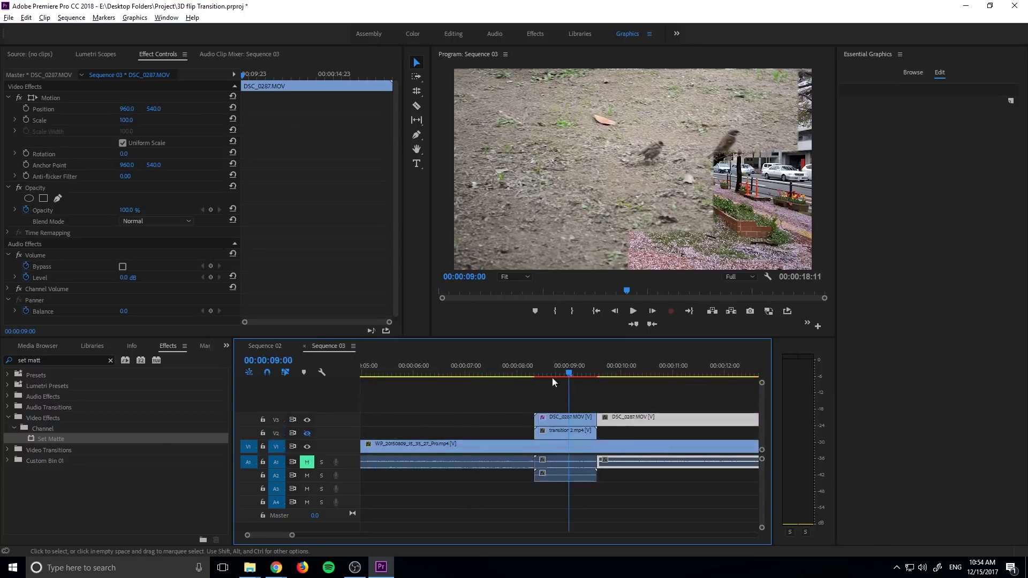
drag(517, 365, 601, 369)
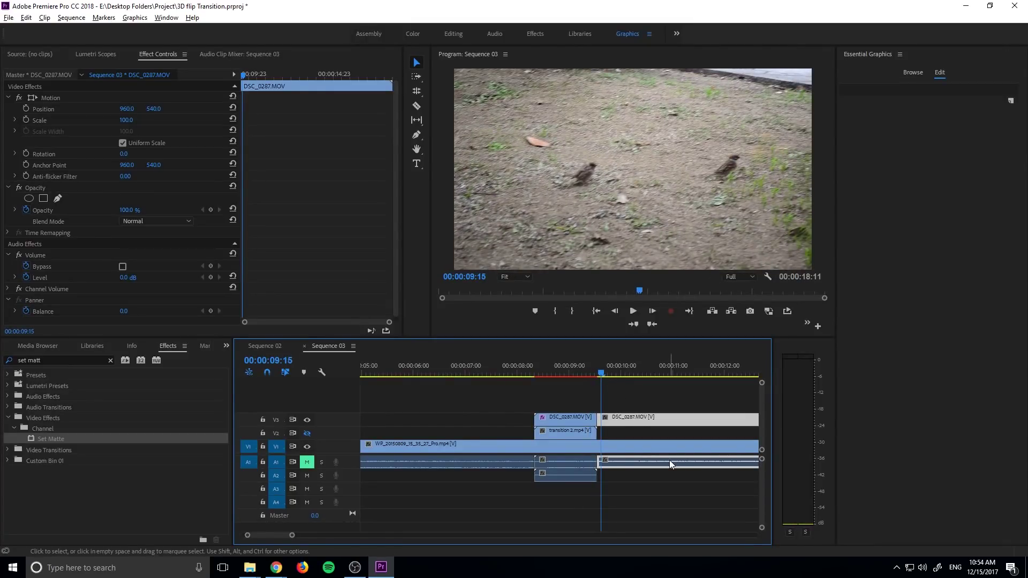